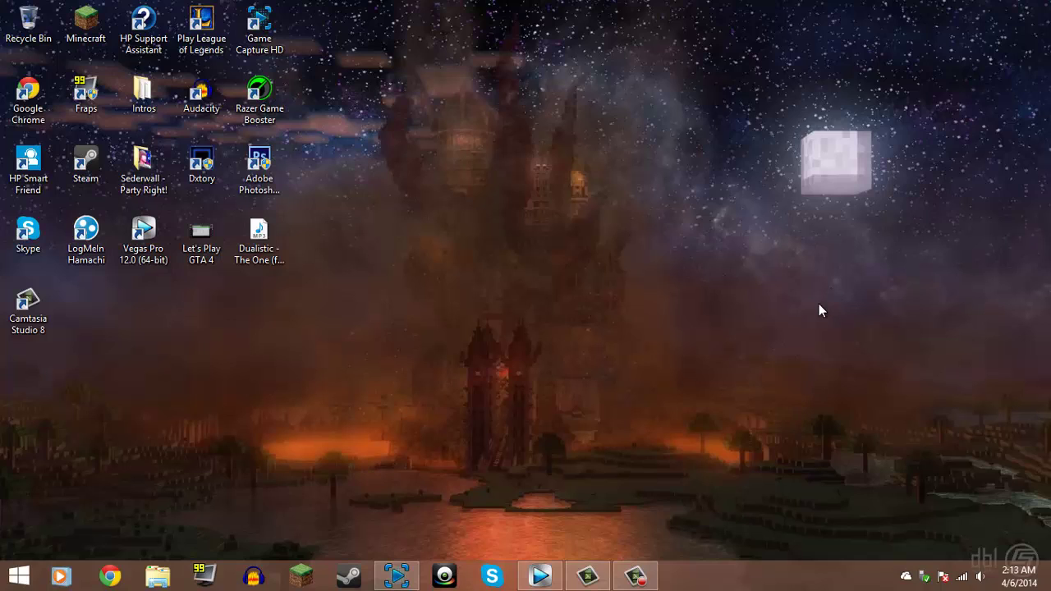
# Step: Open Game Capture HD's settings on the Capture page: Xbox 360 over HDMI, HD 720 profile
pyautogui.click(386, 570)
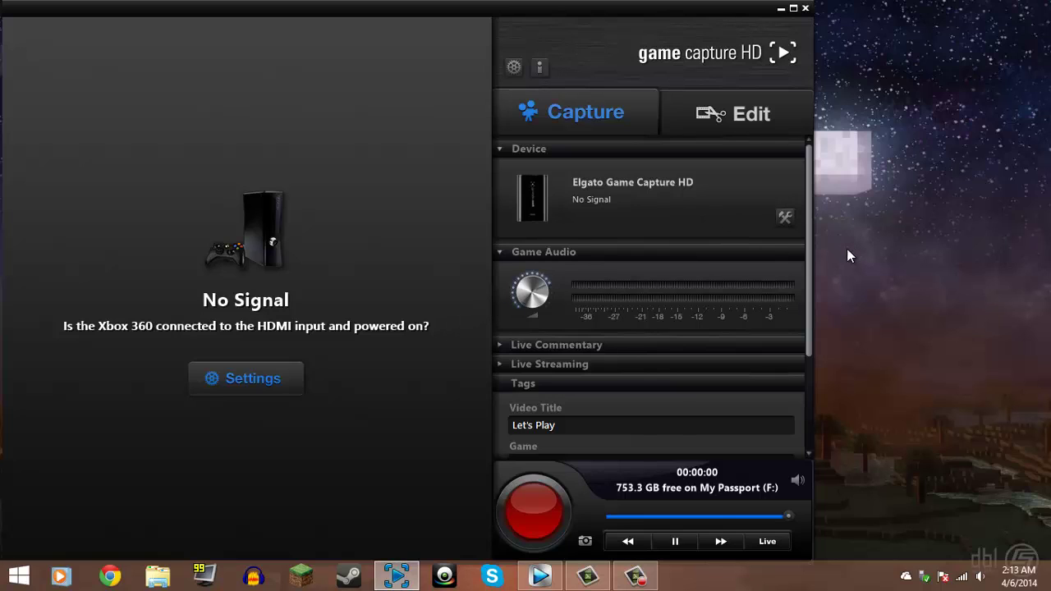
pyautogui.click(787, 219)
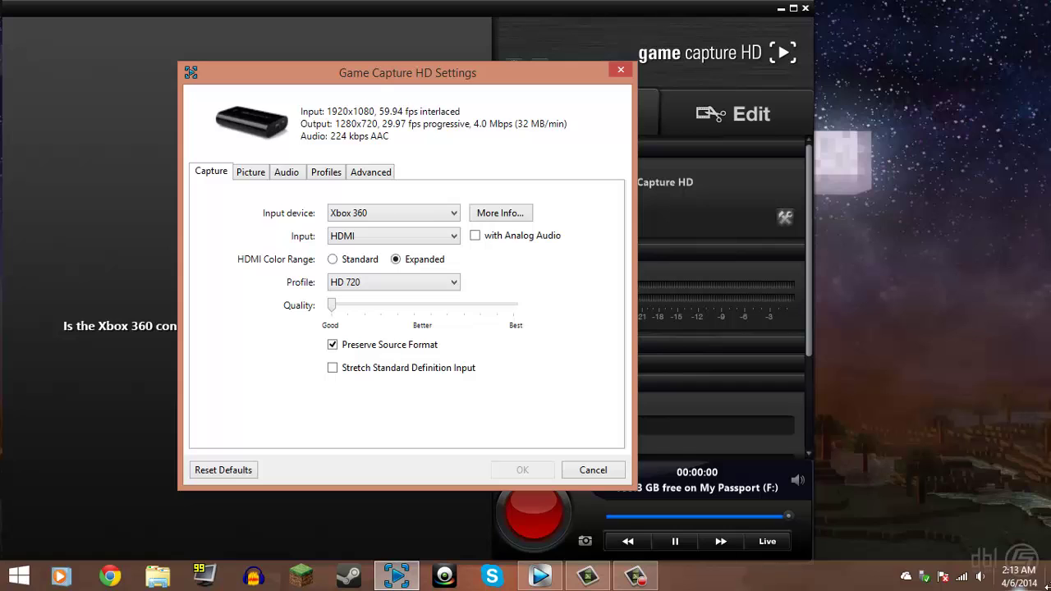
pyautogui.moveTo(1048, 584)
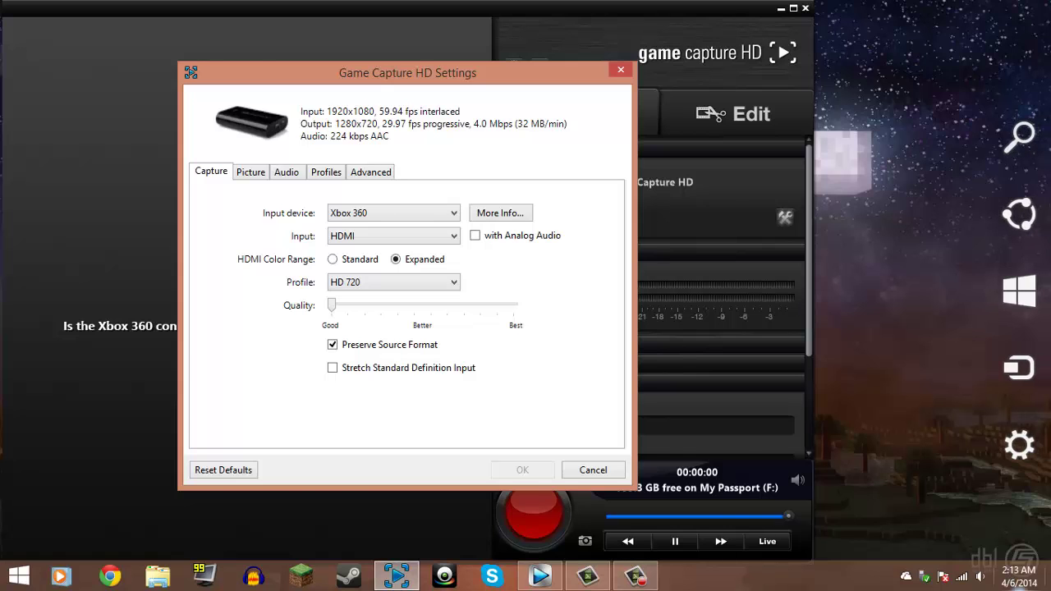
pyautogui.click(1027, 461)
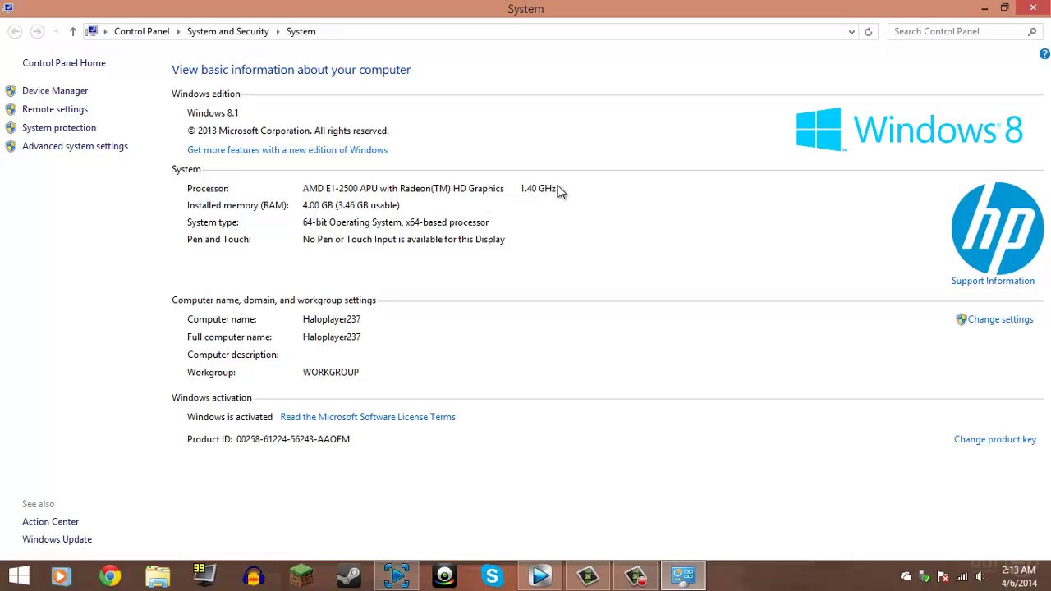
pyautogui.click(1040, 8)
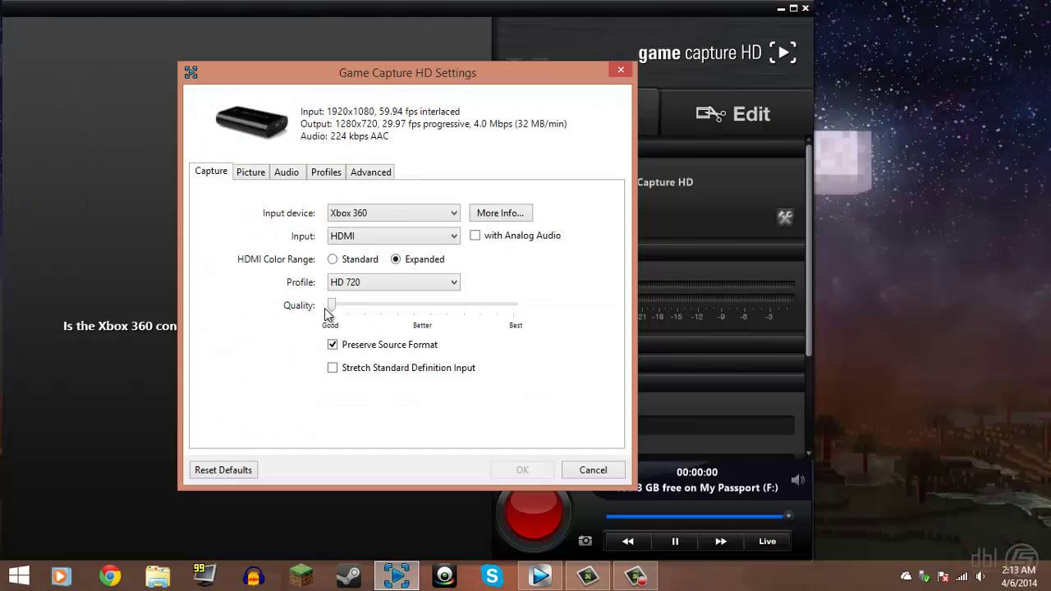
pyautogui.moveTo(335, 311)
pyautogui.mouseDown()
pyautogui.moveTo(357, 335)
pyautogui.moveTo(324, 329)
pyautogui.mouseUp()
# Step: Review the Picture, Audio, Profiles and Advanced settings pages, ending back on Capture
pyautogui.moveTo(485, 345)
pyautogui.moveTo(382, 353)
pyautogui.click(260, 170)
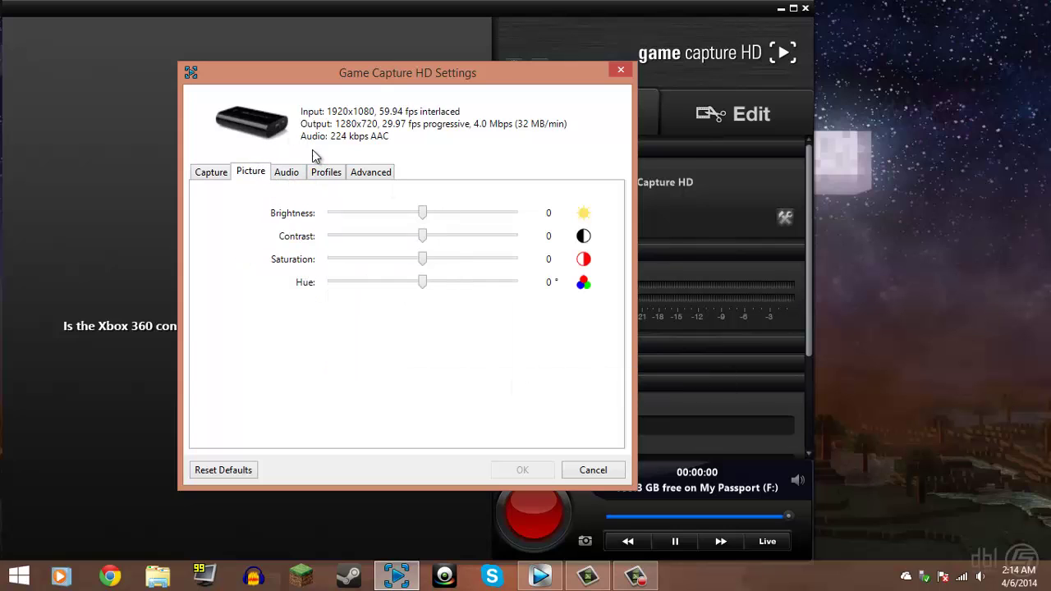
pyautogui.click(289, 176)
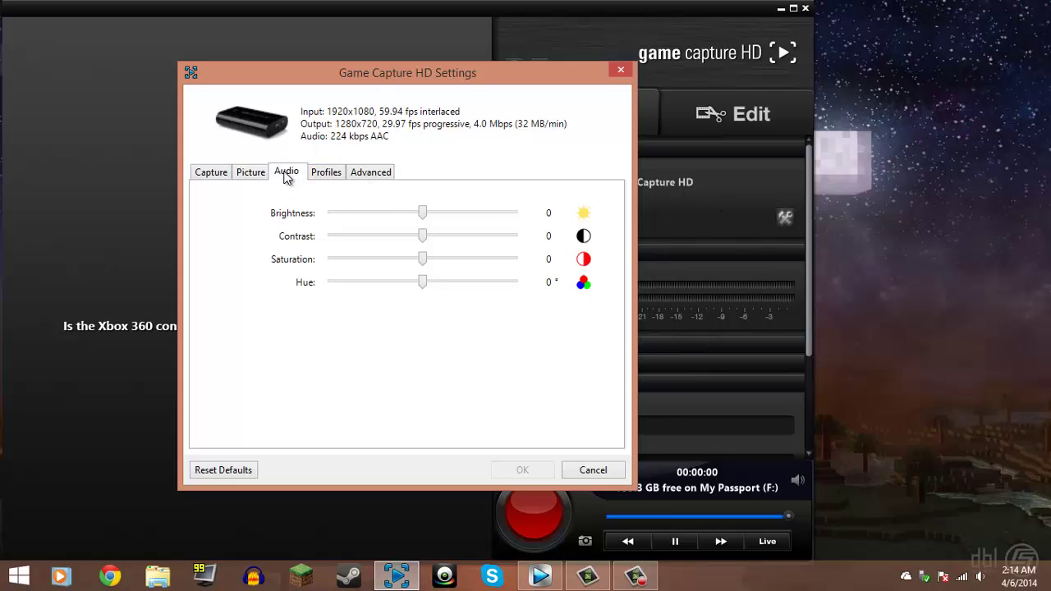
pyautogui.click(328, 175)
pyautogui.click(371, 174)
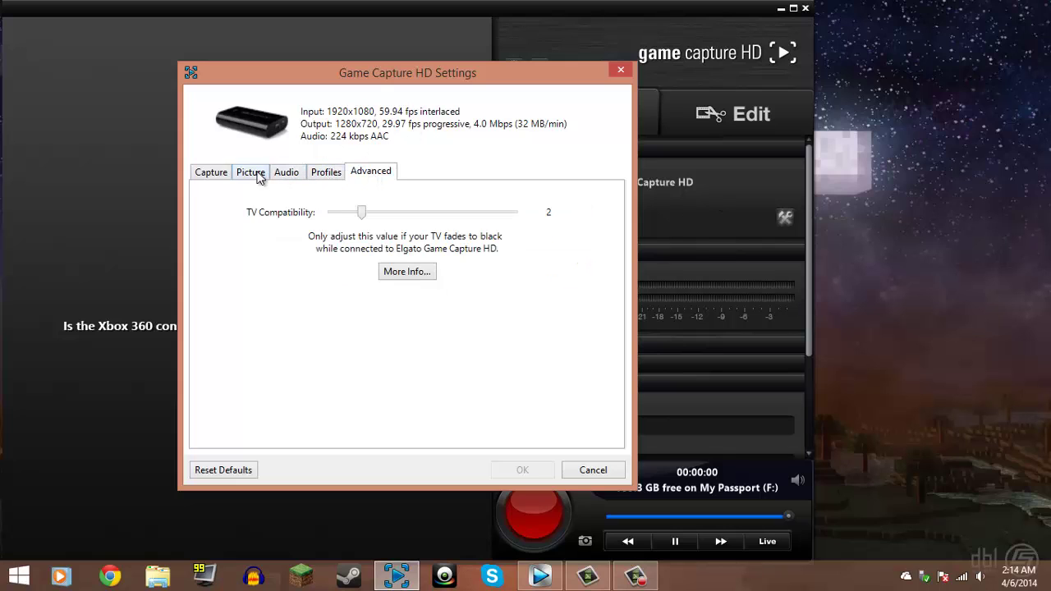
pyautogui.click(230, 173)
pyautogui.click(379, 177)
pyautogui.click(250, 174)
pyautogui.click(320, 176)
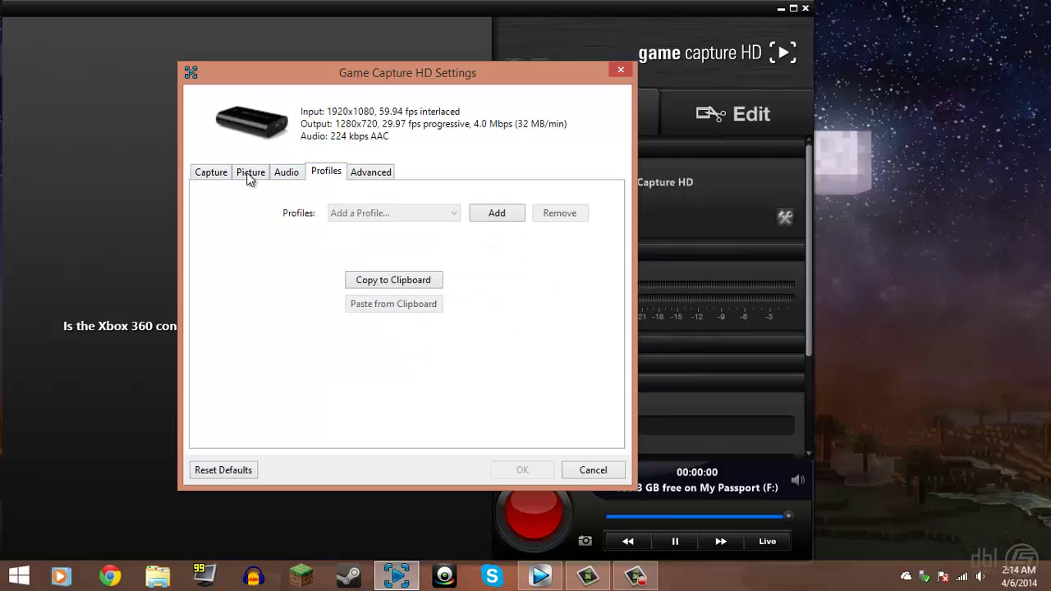
pyautogui.click(228, 171)
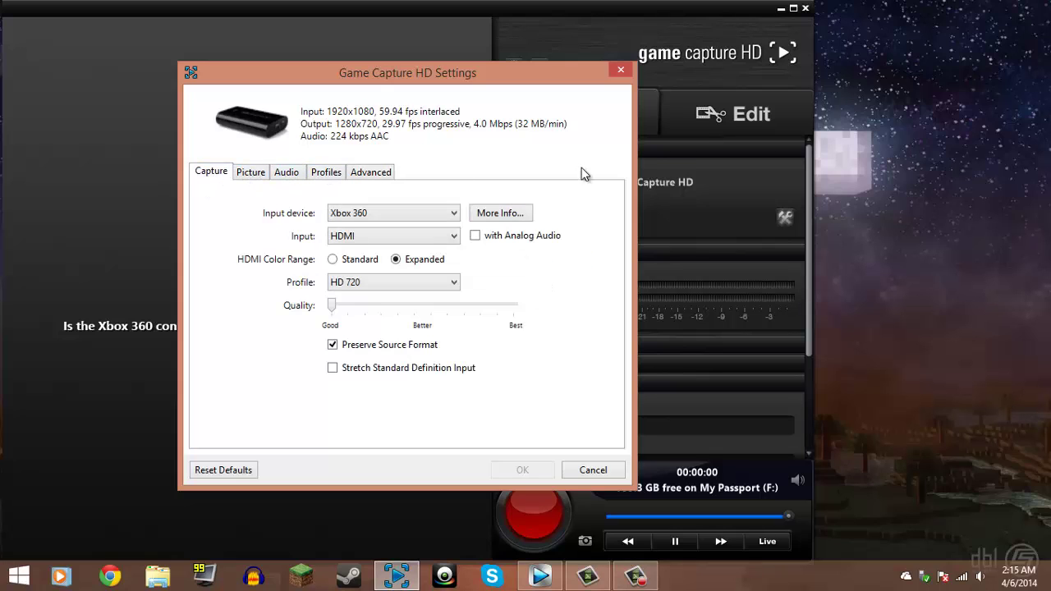
# Step: Cancel the settings dialog without changes, returning to the No Signal window
pyautogui.click(598, 470)
pyautogui.scroll(-3, 709, 263)
pyautogui.scroll(3, 711, 271)
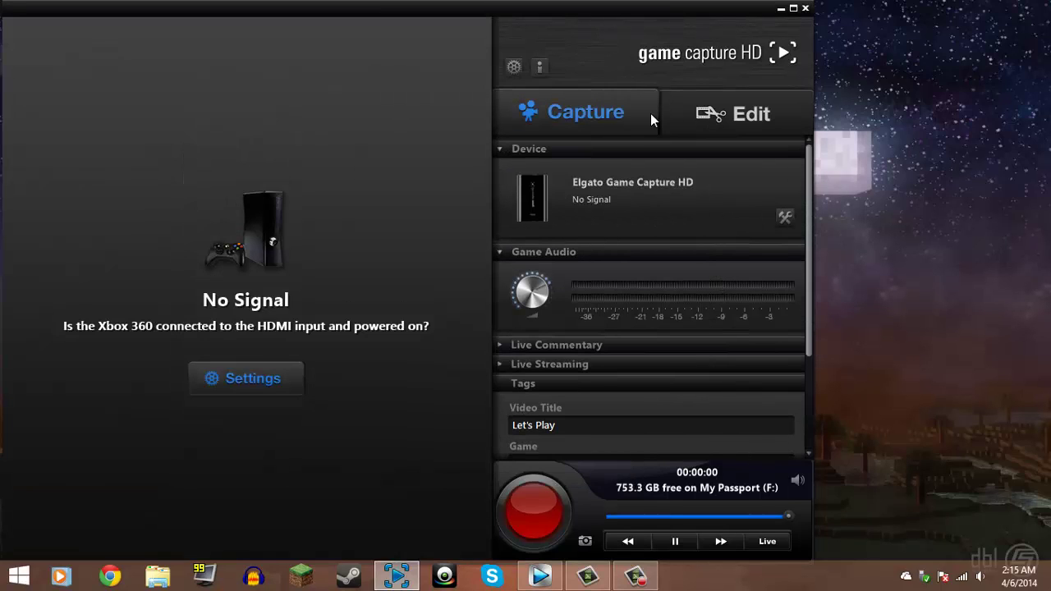
pyautogui.click(515, 68)
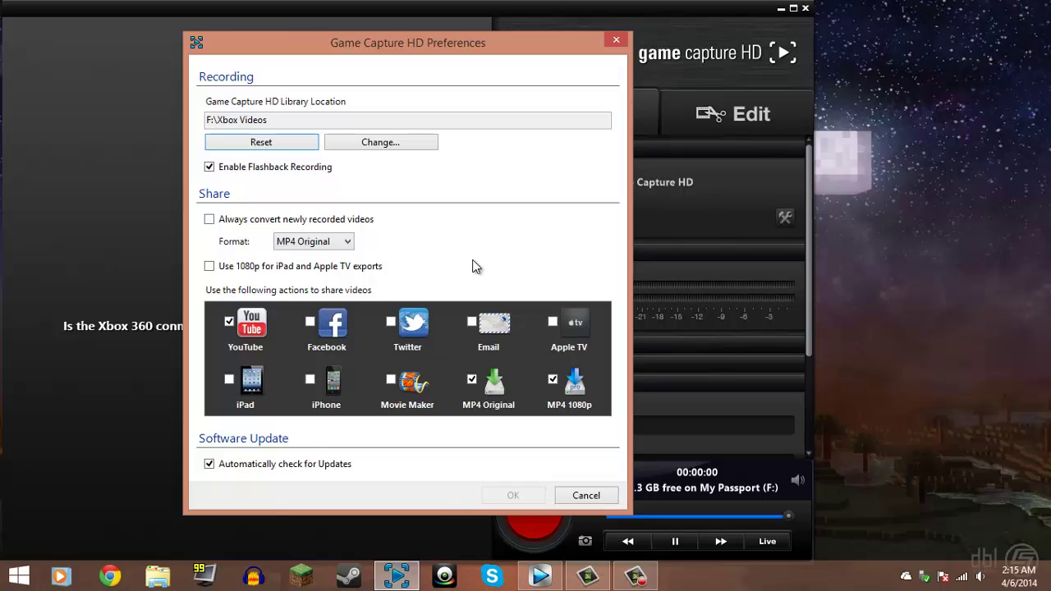
pyautogui.click(588, 497)
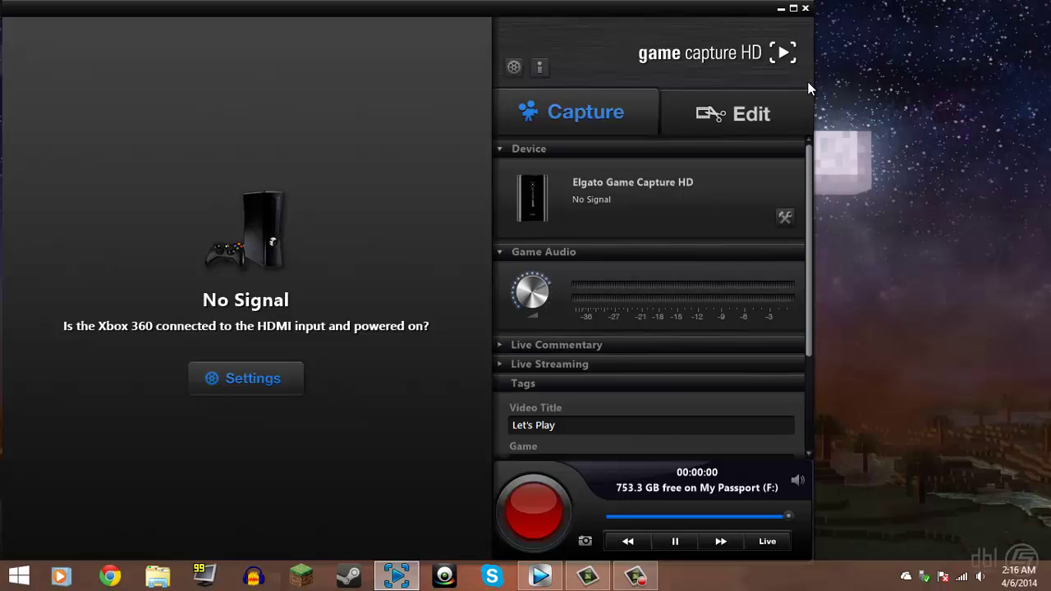
# Step: Minimize Game Capture HD and bring the Vegas Pro project to the front
pyautogui.click(781, 10)
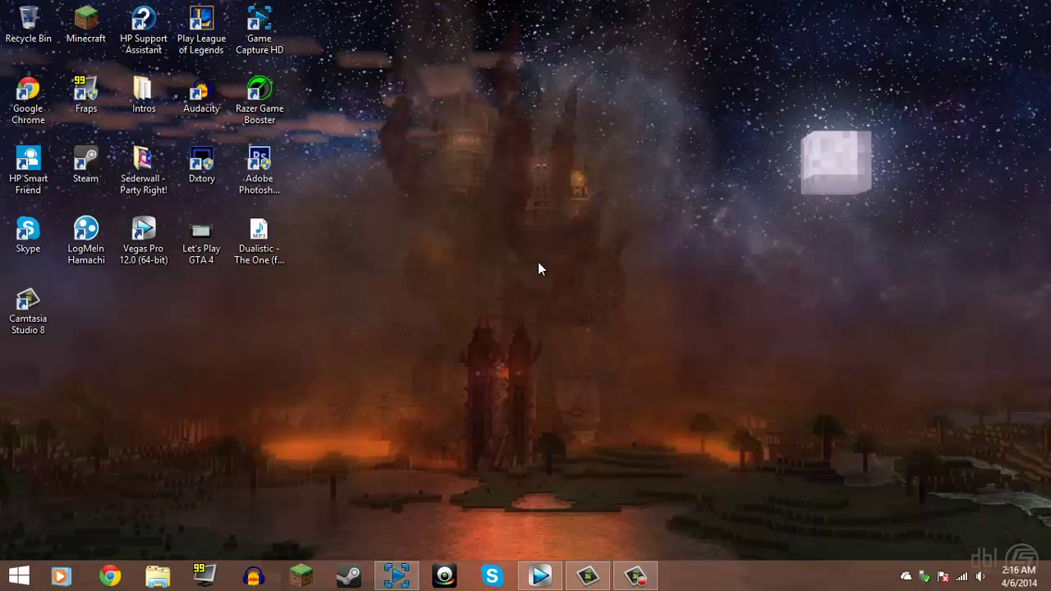
pyautogui.click(540, 576)
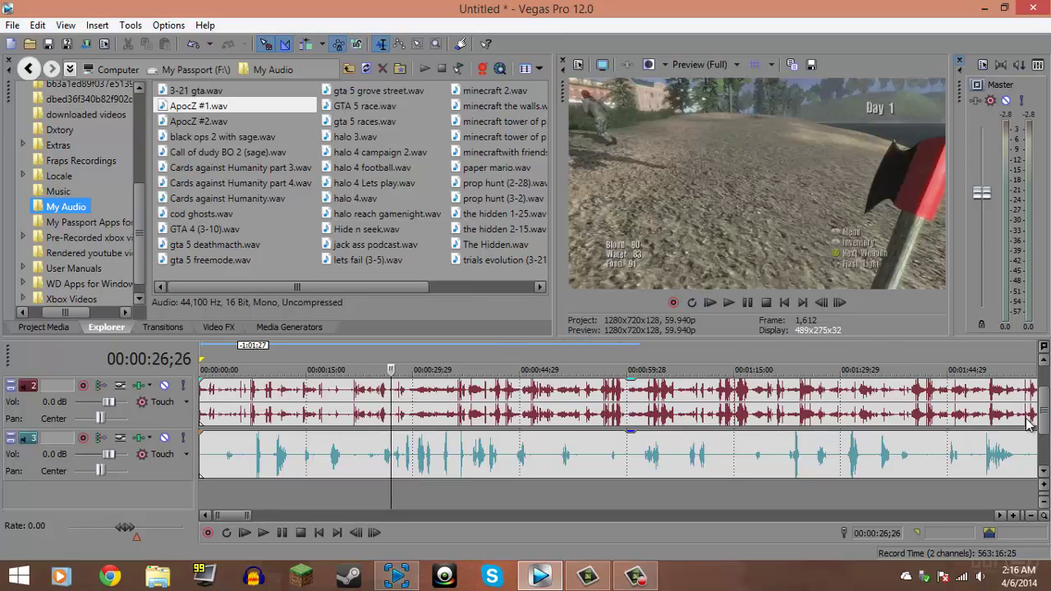
pyautogui.scroll(2, 1035, 423)
pyautogui.scroll(-5, 374, 458)
pyautogui.scroll(-4, 375, 458)
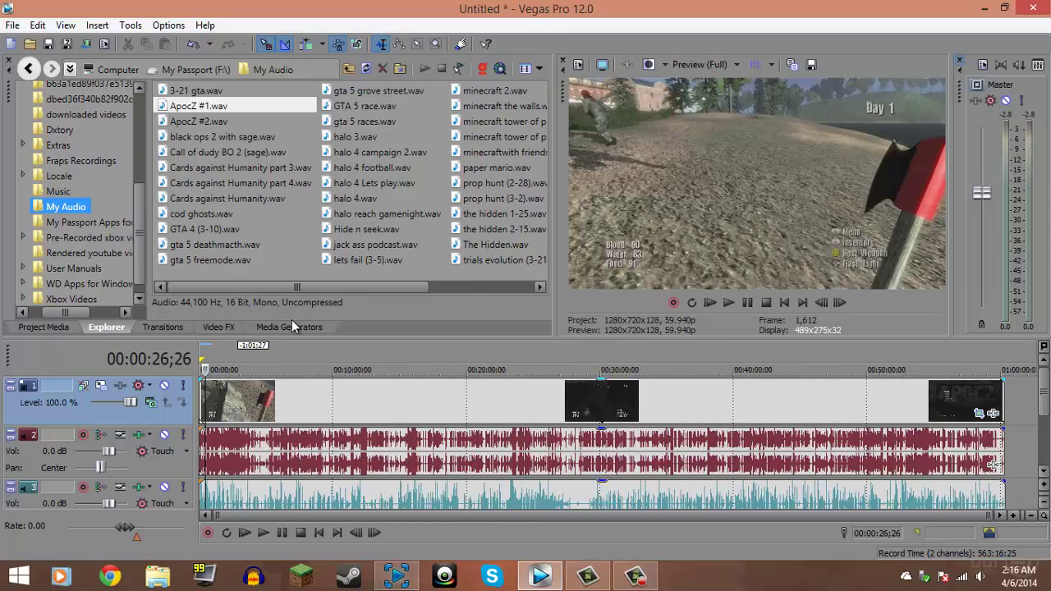
# Step: Check playback near the project's end, around 00:59:37;24, scrubbing through the final minutes
pyautogui.click(997, 359)
pyautogui.click(996, 369)
pyautogui.click(1002, 368)
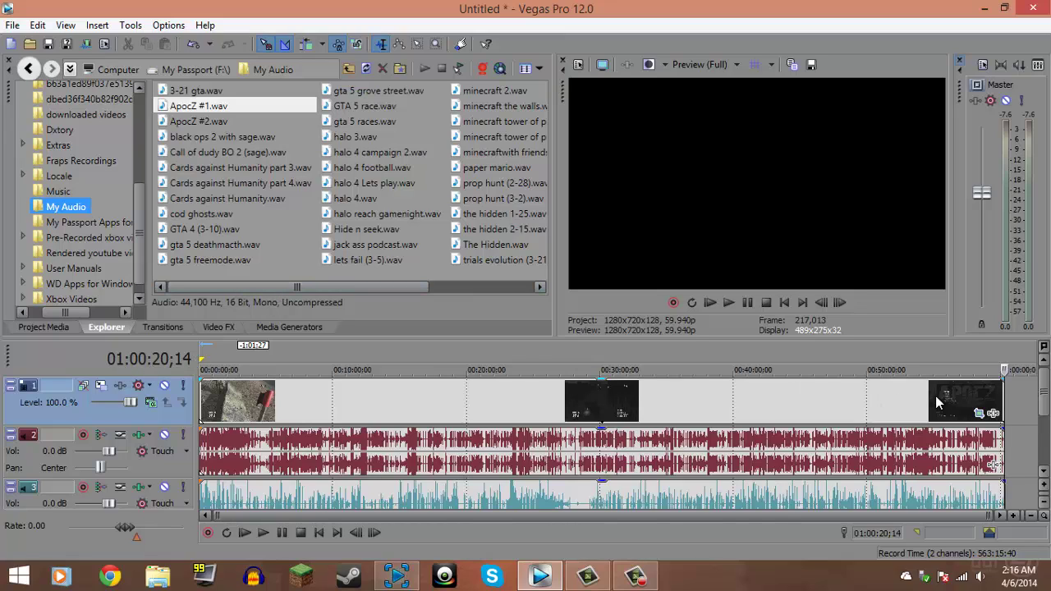
pyautogui.click(965, 366)
pyautogui.scroll(-1, 966, 490)
pyautogui.moveTo(967, 491)
pyautogui.mouseDown()
pyautogui.moveTo(983, 490)
pyautogui.moveTo(271, 493)
pyautogui.moveTo(199, 474)
pyautogui.mouseUp()
pyautogui.scroll(2, 605, 399)
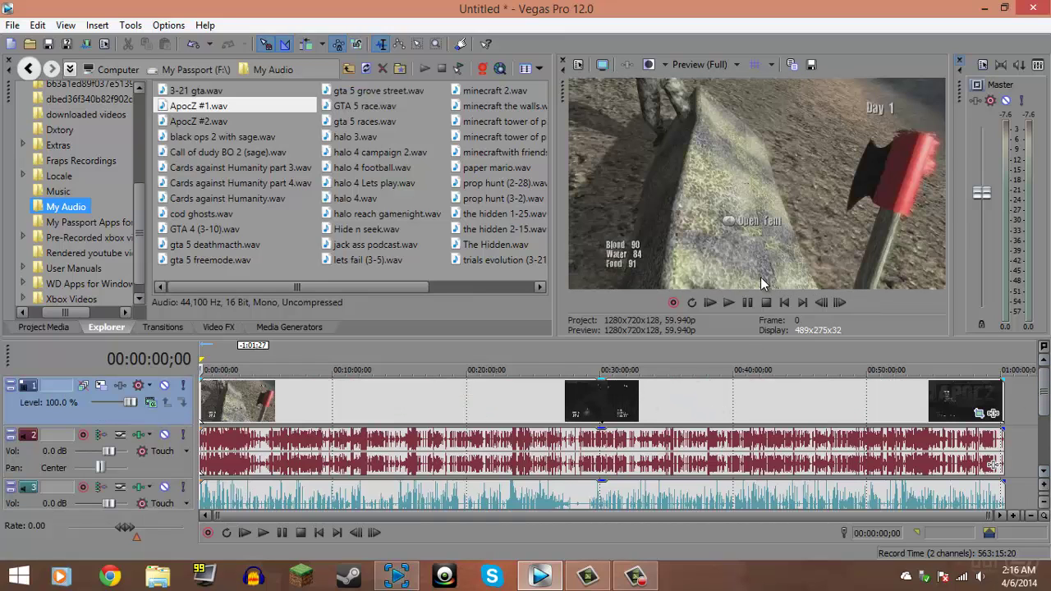
# Step: Close Vegas Pro saving the project as Untitled.veg, and open Windows (C:) in File Explorer
pyautogui.click(153, 576)
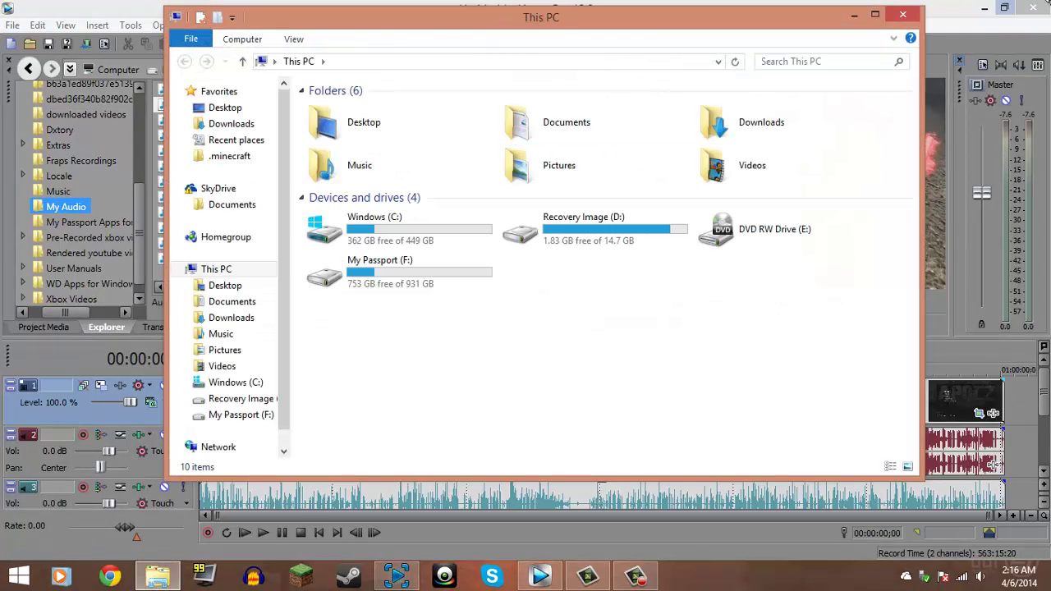
pyautogui.click(961, 3)
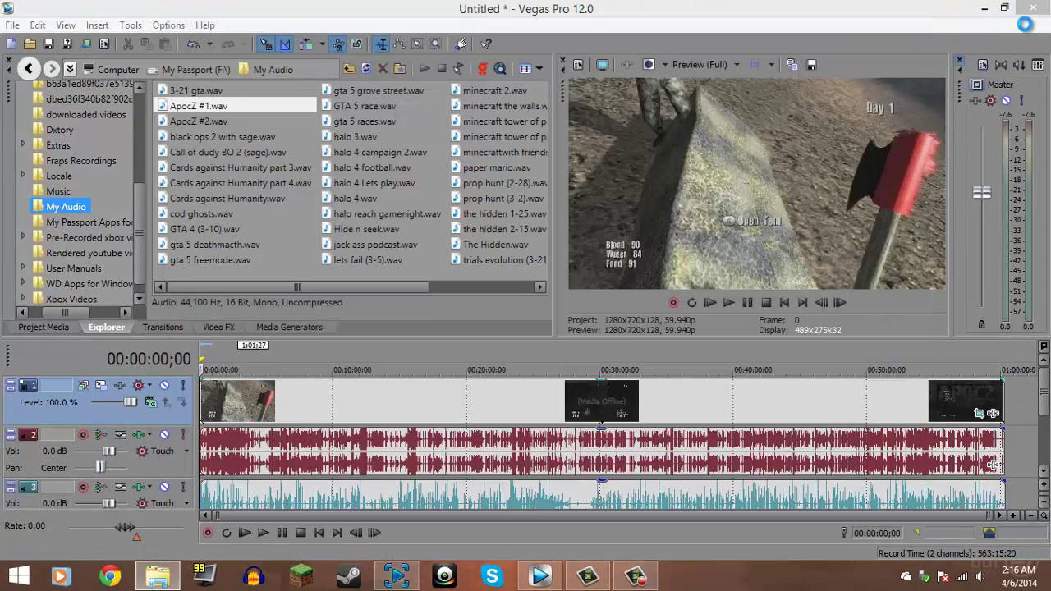
pyautogui.click(1035, 7)
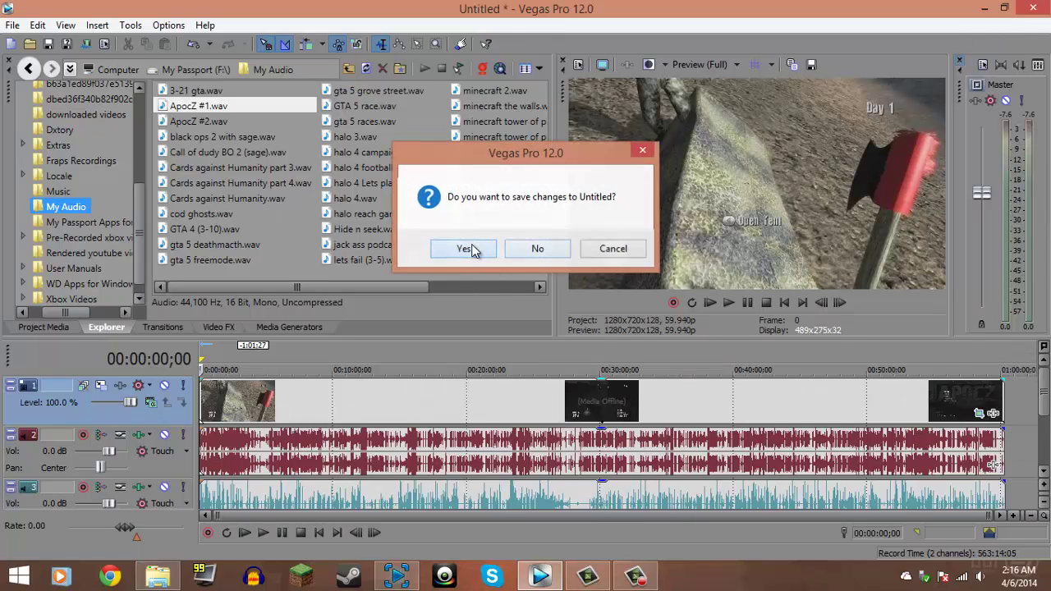
pyautogui.click(465, 248)
pyautogui.press('Return')
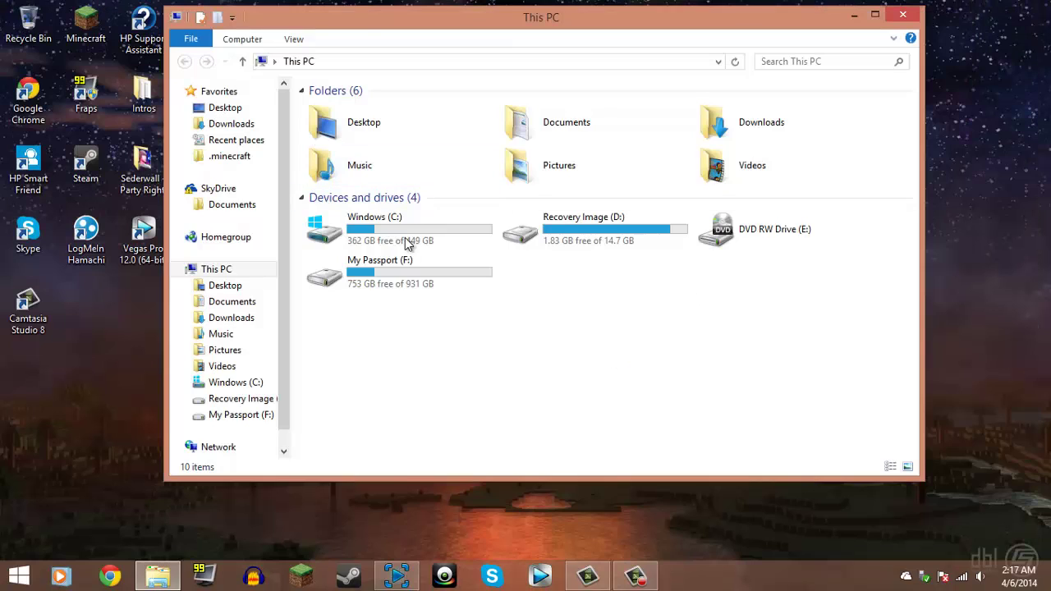
pyautogui.doubleClick(404, 237)
# Step: Navigate to Program Files\Sony\Vegas Pro 12.0\FileIO Plug-Ins
pyautogui.click(423, 157)
pyautogui.doubleClick(424, 157)
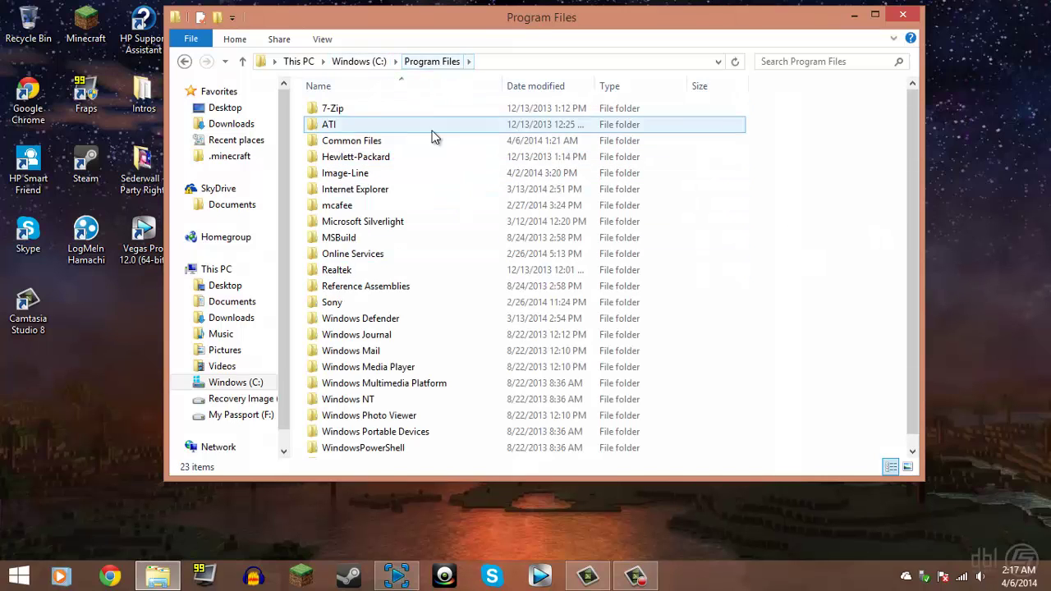
pyautogui.doubleClick(361, 303)
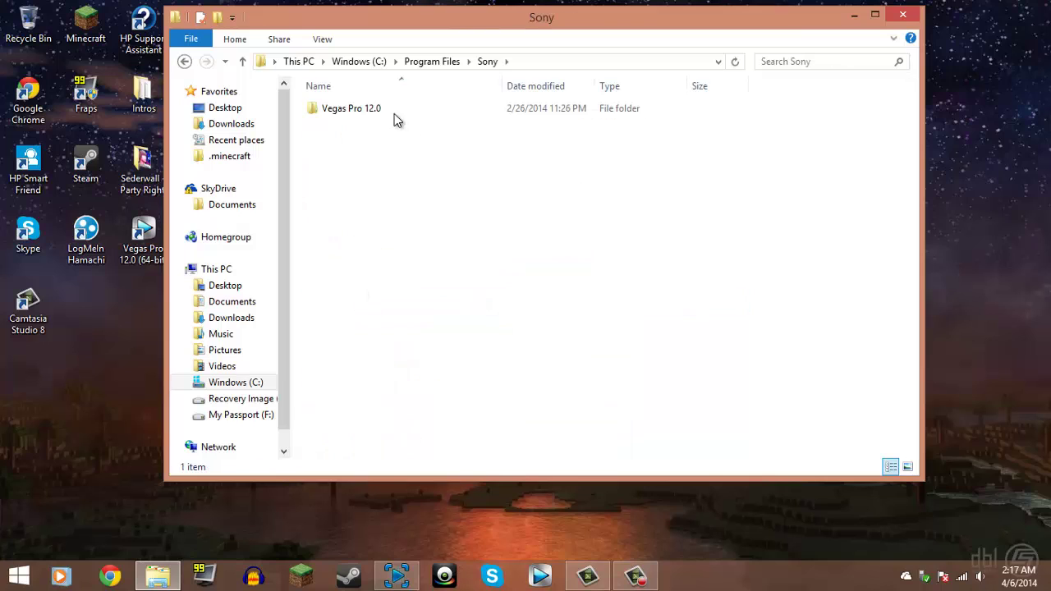
pyautogui.doubleClick(394, 115)
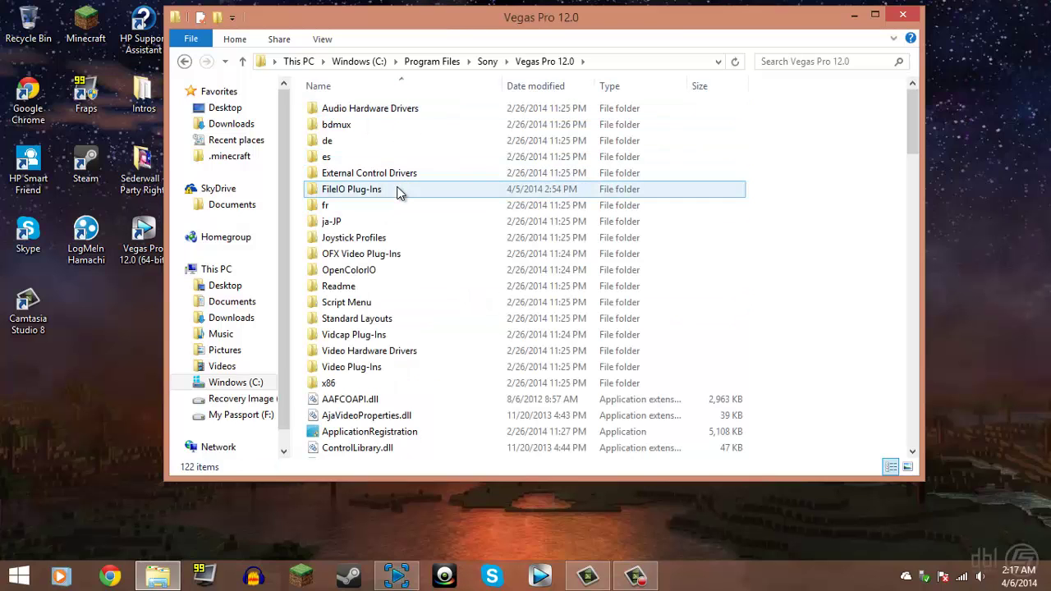
pyautogui.doubleClick(399, 191)
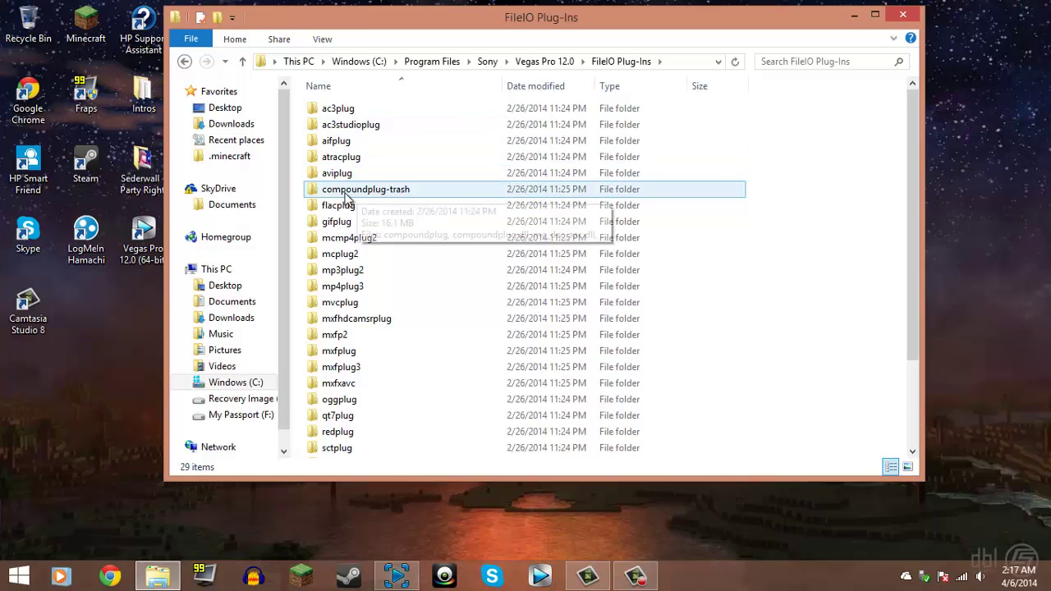
# Step: Attempt to rename compoundplug-trash, then undo and cancel, leaving the name unchanged
pyautogui.click(399, 193)
pyautogui.rightClick(397, 193)
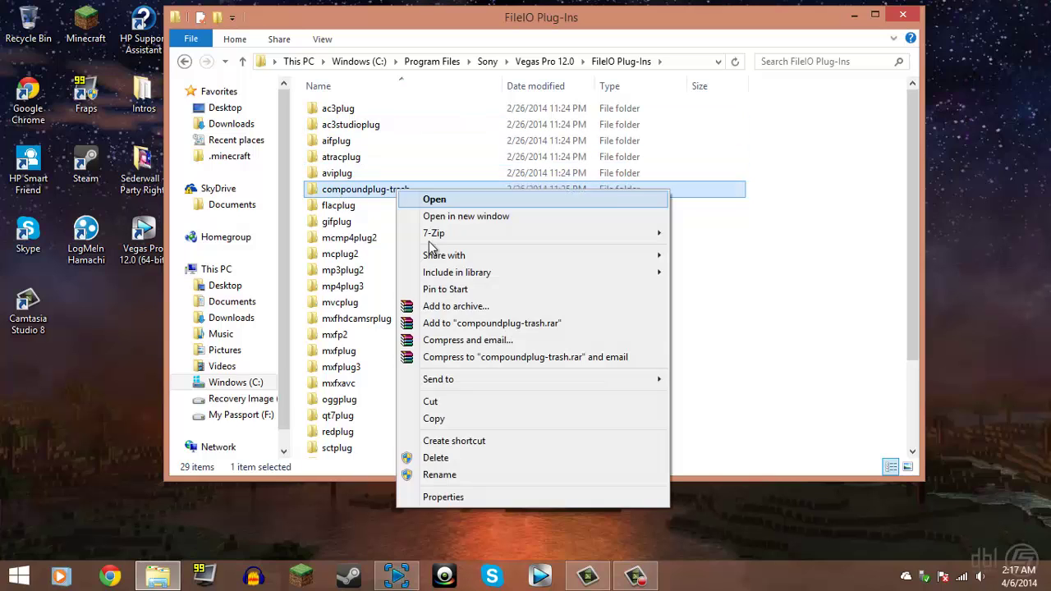
pyautogui.click(450, 479)
pyautogui.moveTo(426, 187); pyautogui.dragTo(401, 192)
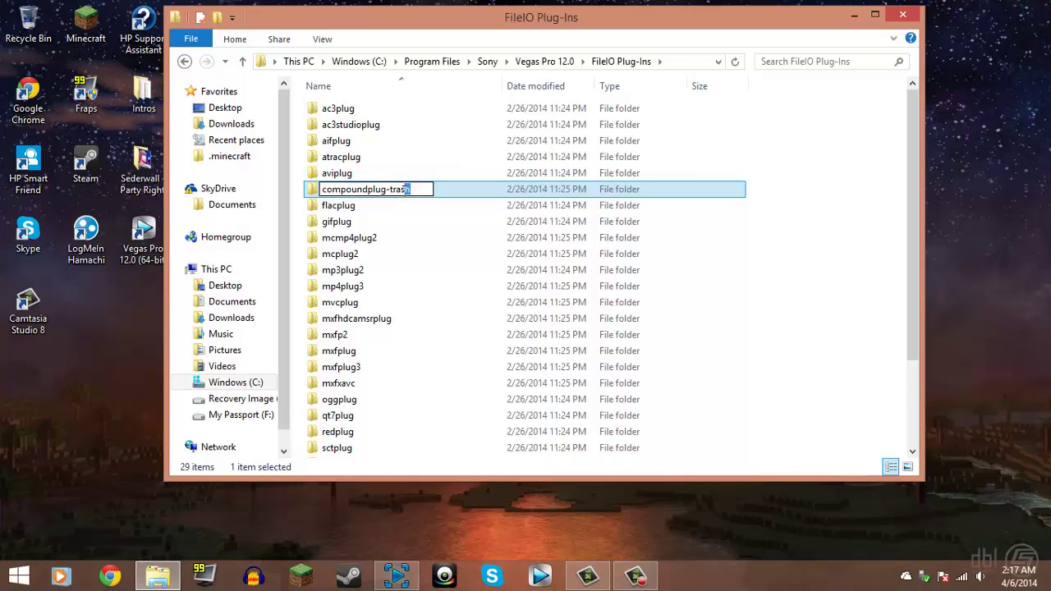
pyautogui.press('BackSpace')
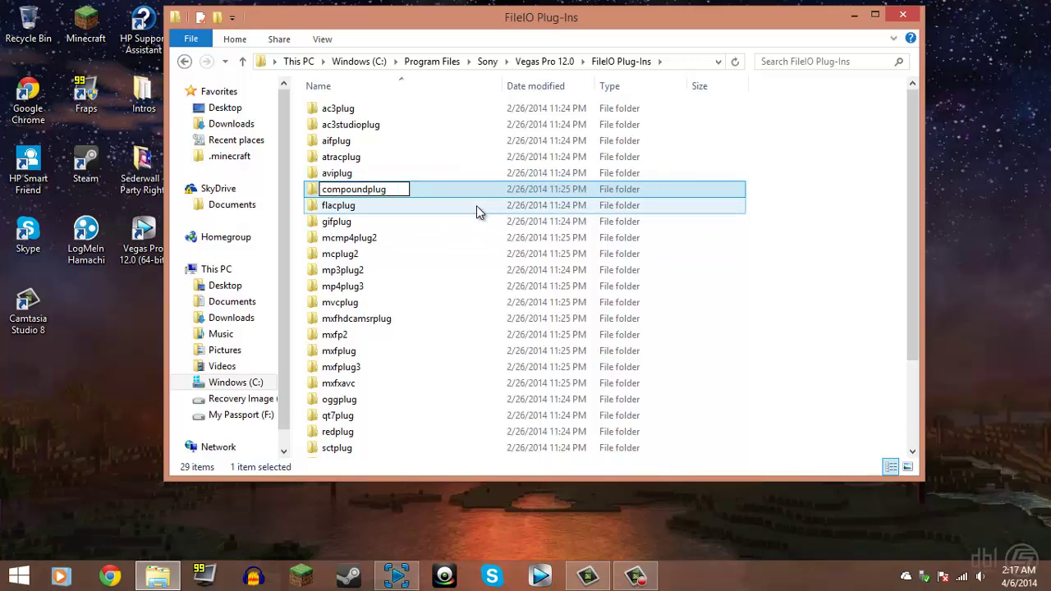
pyautogui.hotkey('ctrl', 'z')
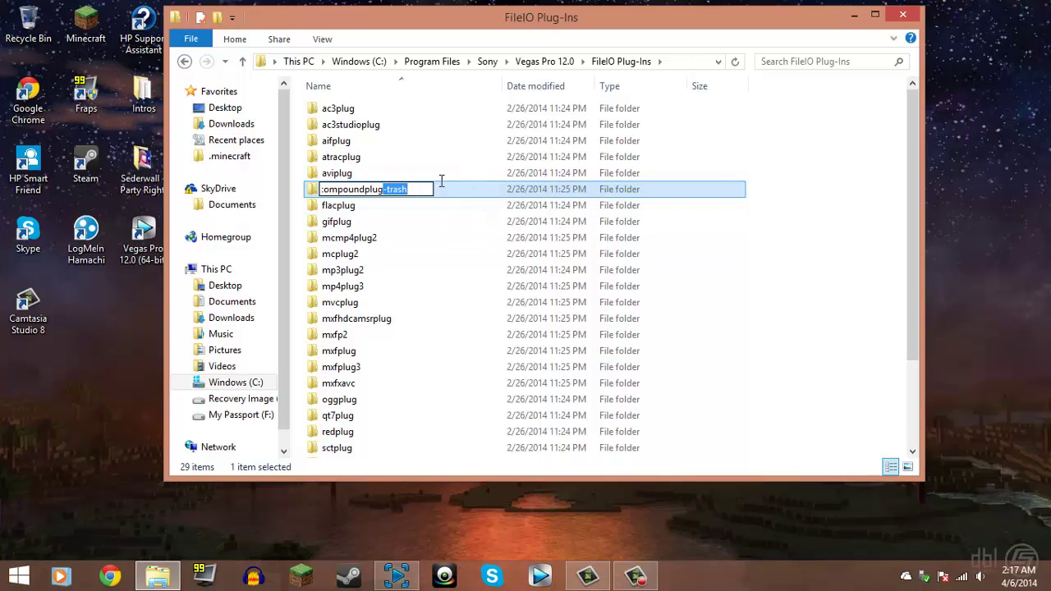
pyautogui.moveTo(421, 189); pyautogui.dragTo(260, 188)
pyautogui.press('Return')
# Step: Rename compoundplug-trash to compoundplug by deleting the -trash suffix
pyautogui.rightClick(420, 190)
pyautogui.click(464, 475)
pyautogui.moveTo(418, 188); pyautogui.dragTo(389, 202)
pyautogui.press('BackSpace')
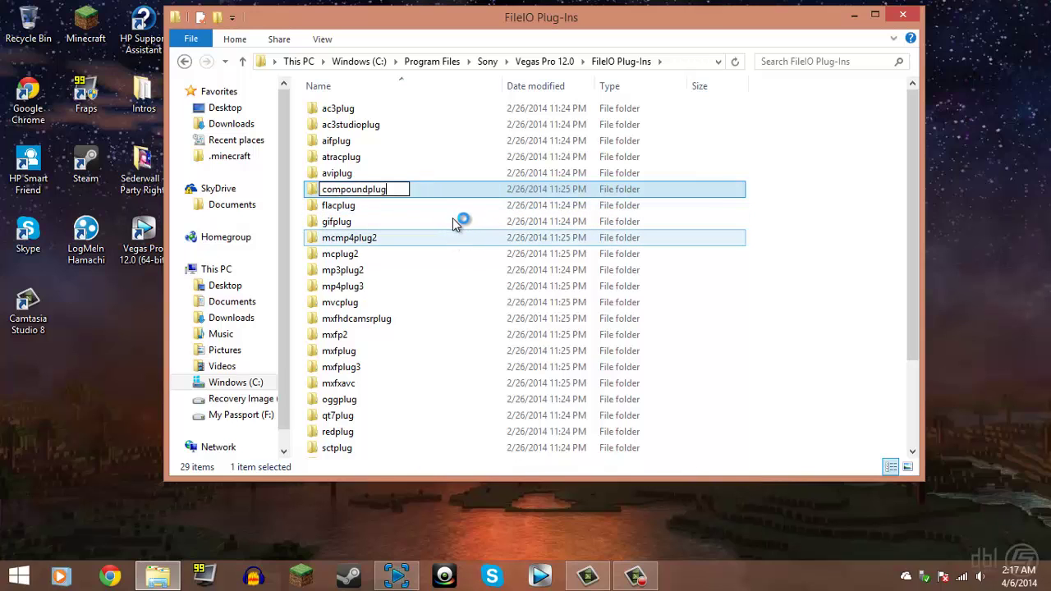
pyautogui.press('Return')
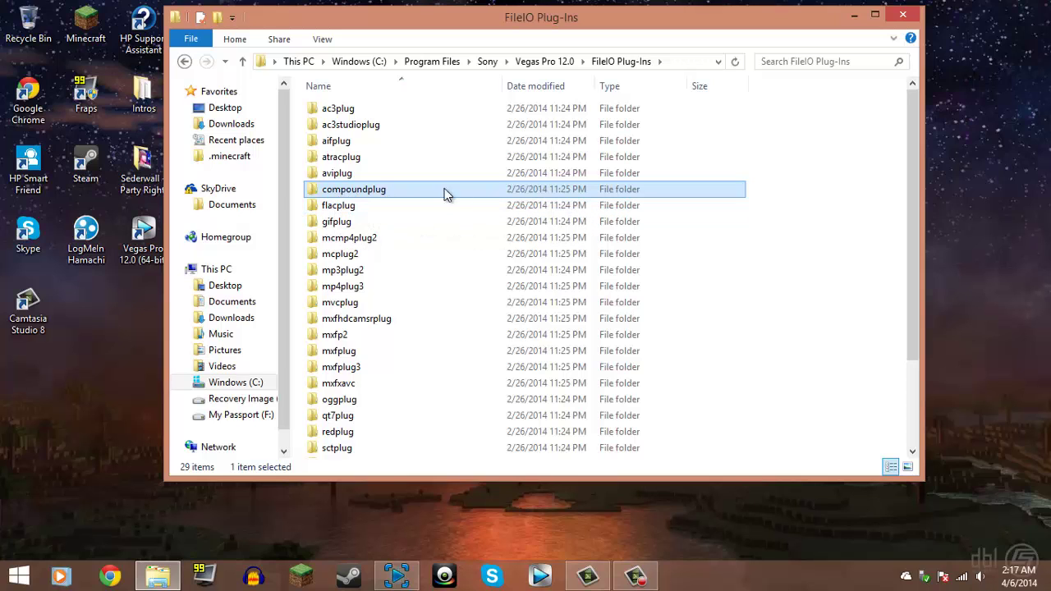
pyautogui.click(836, 128)
# Step: Close the FileIO Plug-Ins window and launch Vegas Pro 12.0 from the taskbar
pyautogui.click(903, 15)
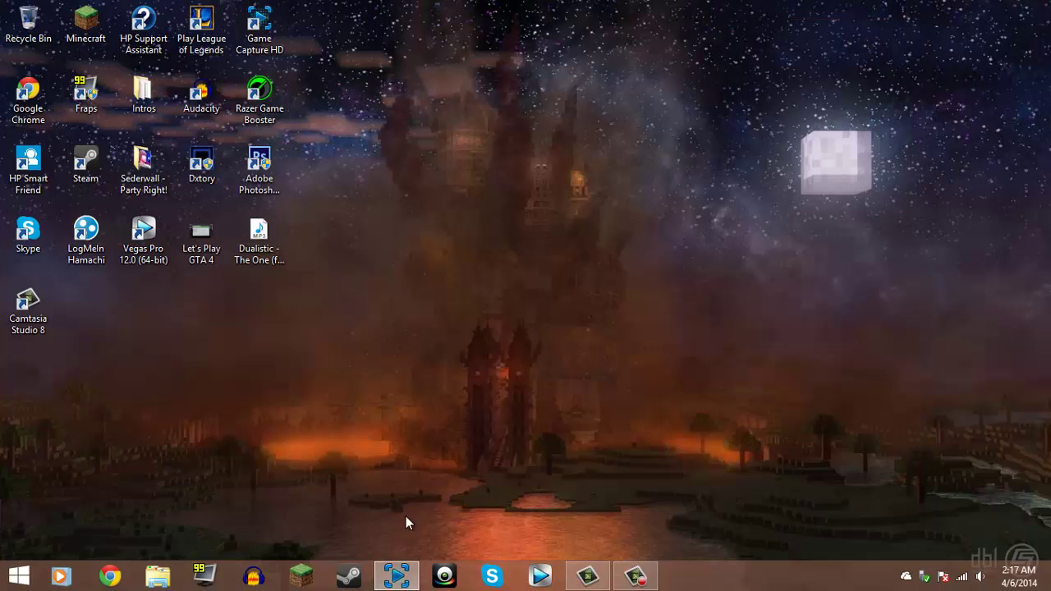
pyautogui.click(540, 578)
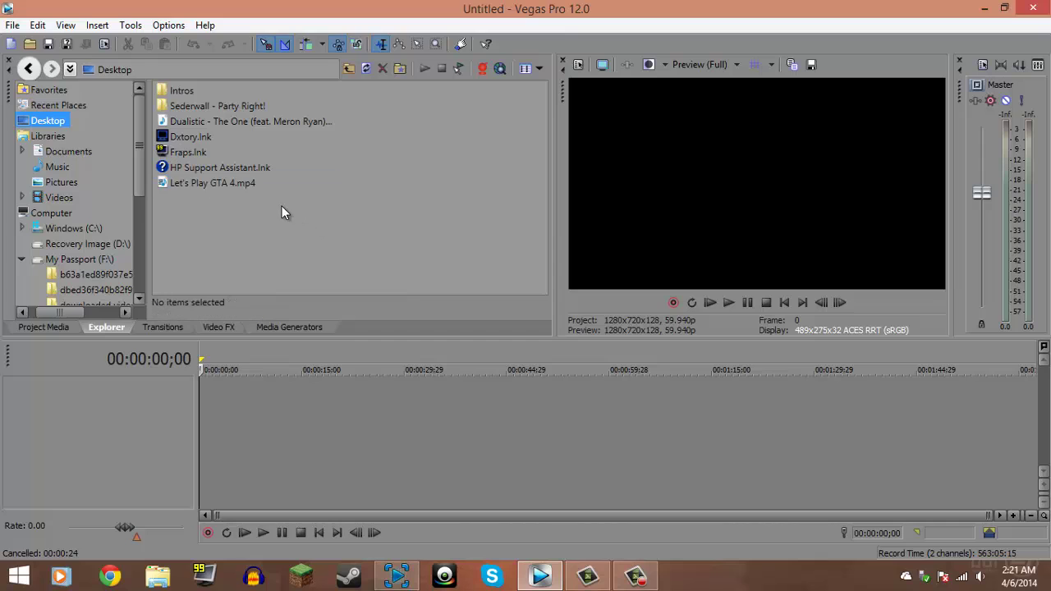
# Step: Drag Let's Play GTA 4.mp4 onto the timeline, scrub it, and return to the start
pyautogui.moveTo(235, 184); pyautogui.dragTo(208, 468)
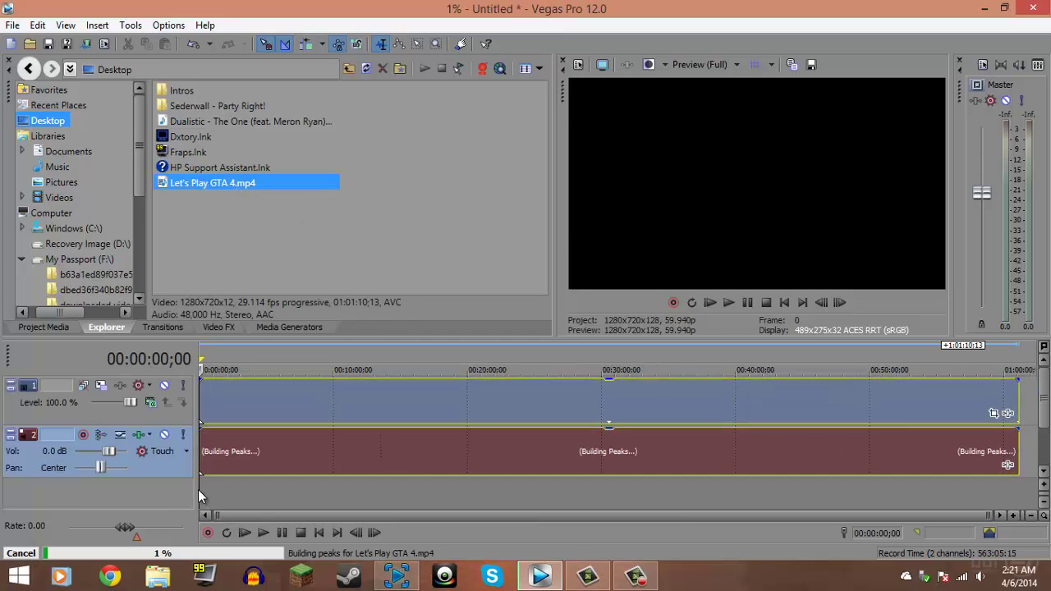
pyautogui.click(205, 501)
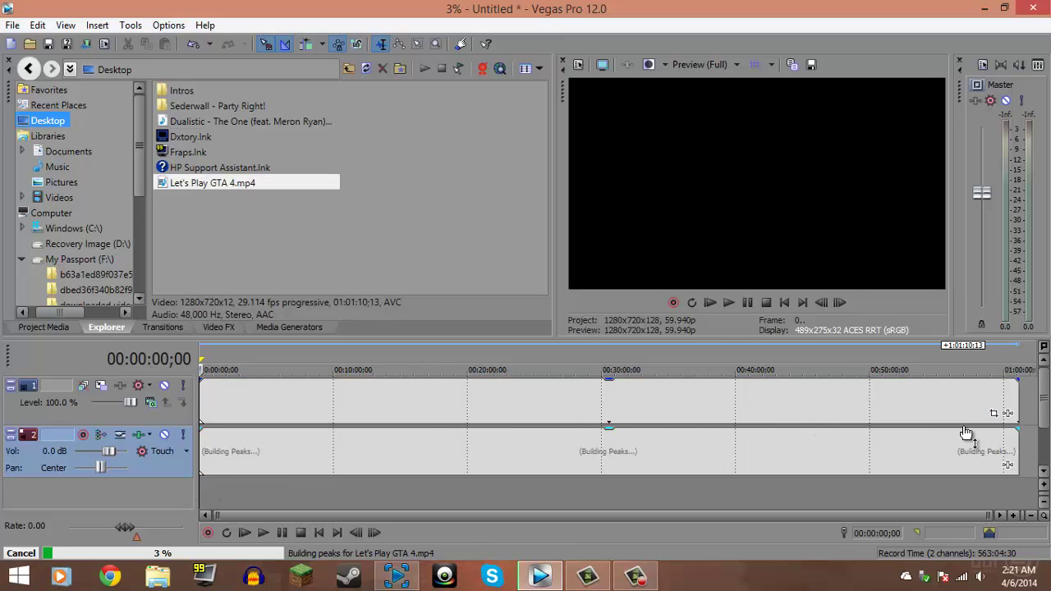
pyautogui.click(288, 489)
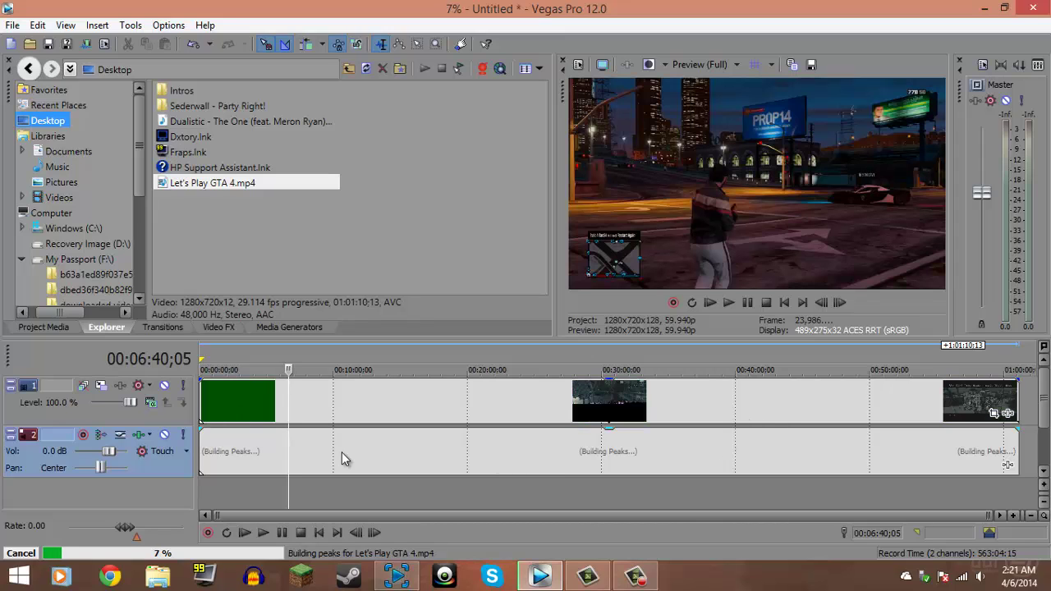
pyautogui.click(785, 304)
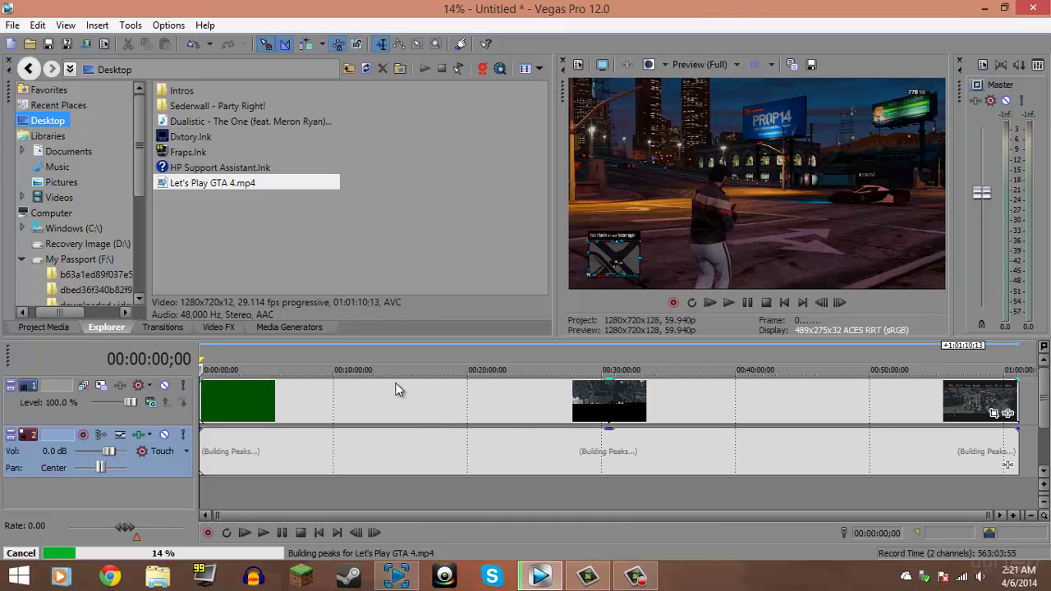
pyautogui.click(220, 491)
pyautogui.hotkey('ctrl', 'Home')
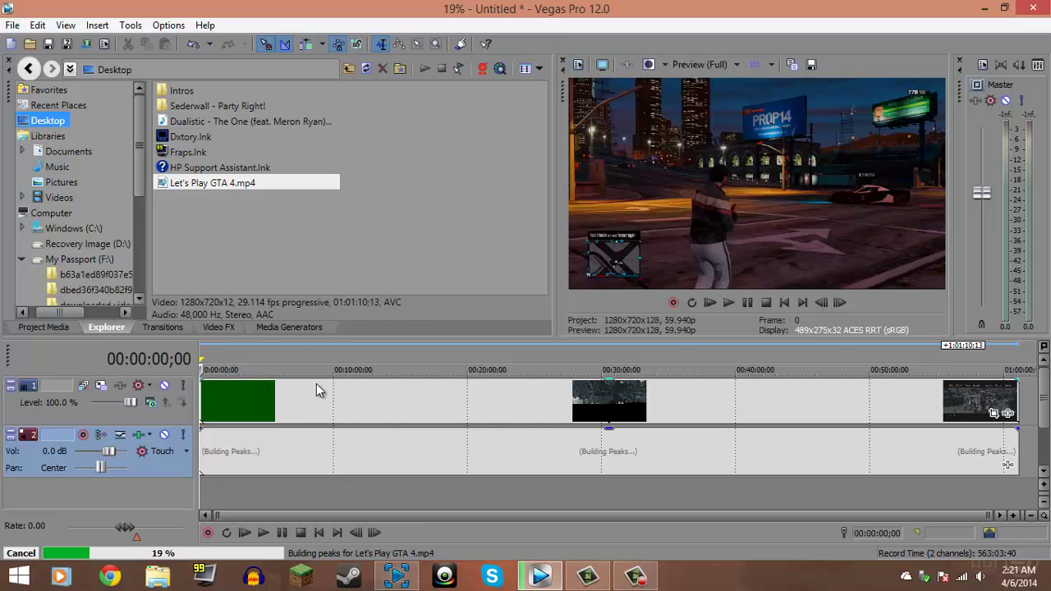
# Step: Close Vegas Pro, cancelling peak building and discarding the project unsaved
pyautogui.click(1028, 13)
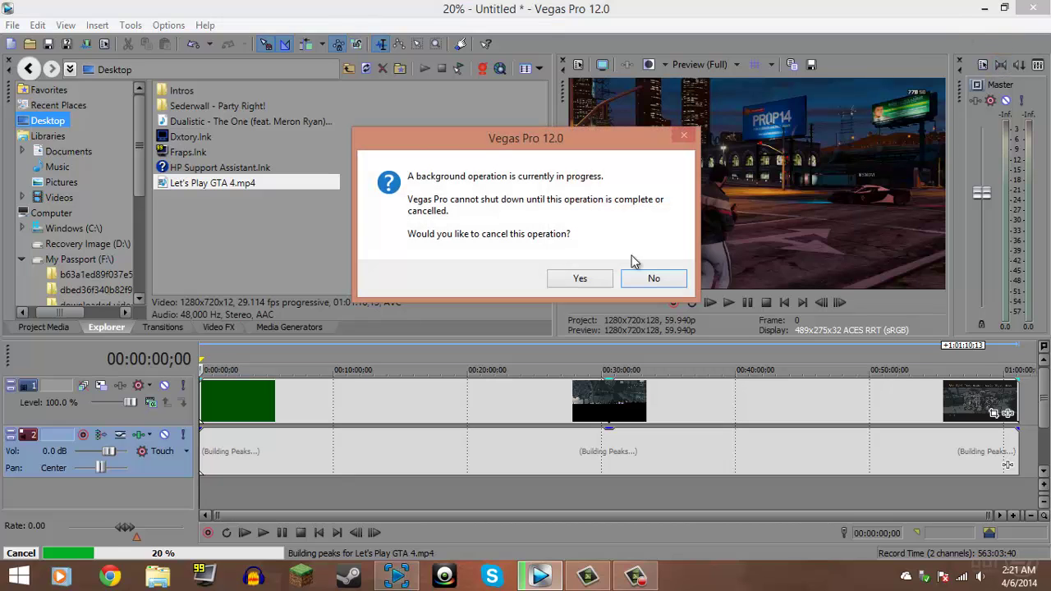
pyautogui.click(590, 278)
pyautogui.click(541, 249)
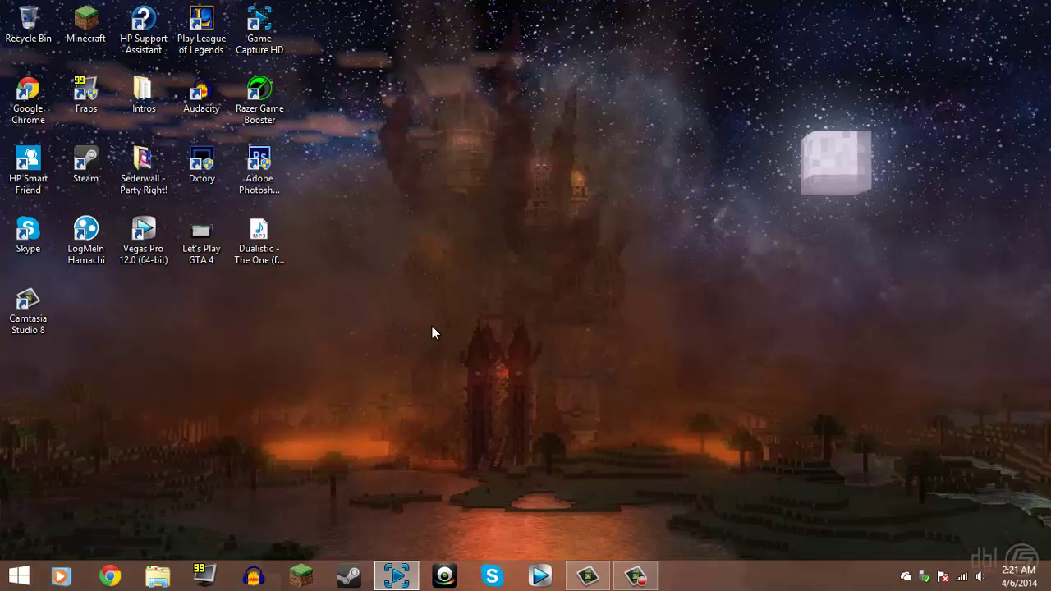
# Step: Open File Explorer at C:\Program Files\Sony\Vegas Pro 12.0\FileIO Plug-Ins
pyautogui.click(158, 578)
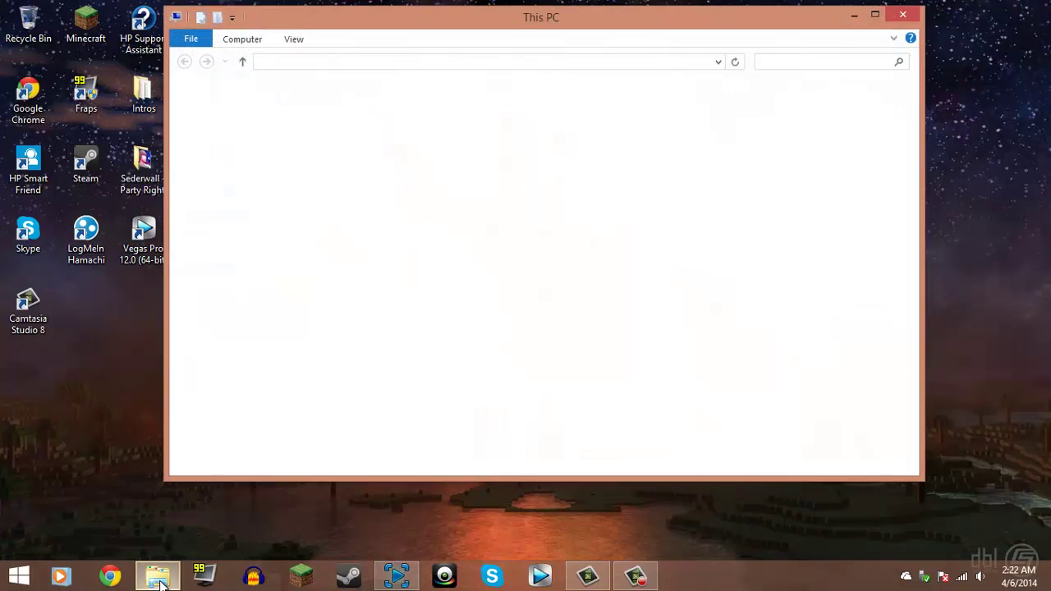
pyautogui.doubleClick(487, 236)
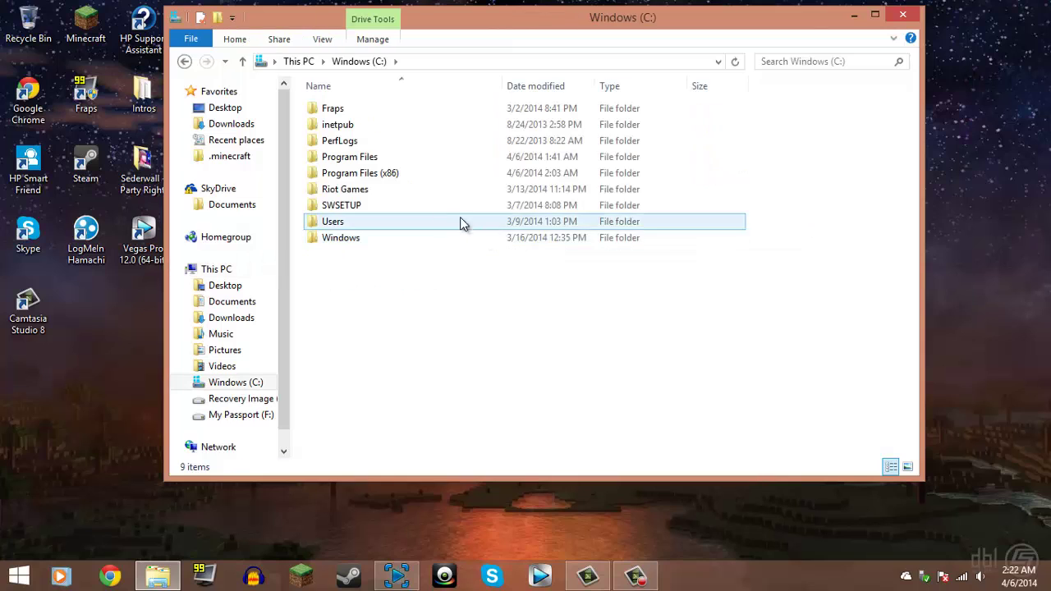
pyautogui.doubleClick(382, 159)
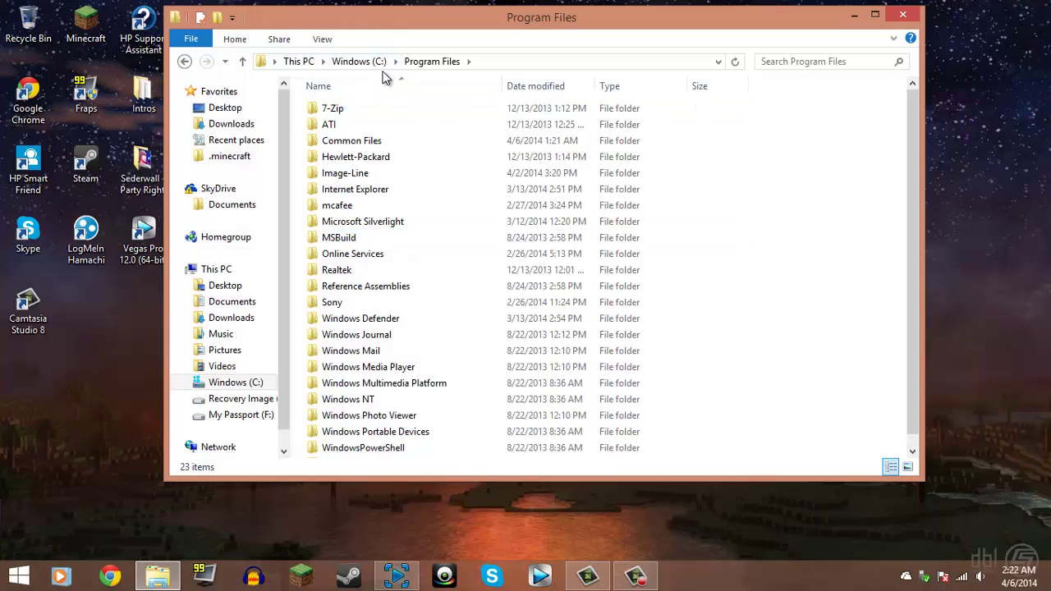
pyautogui.doubleClick(386, 303)
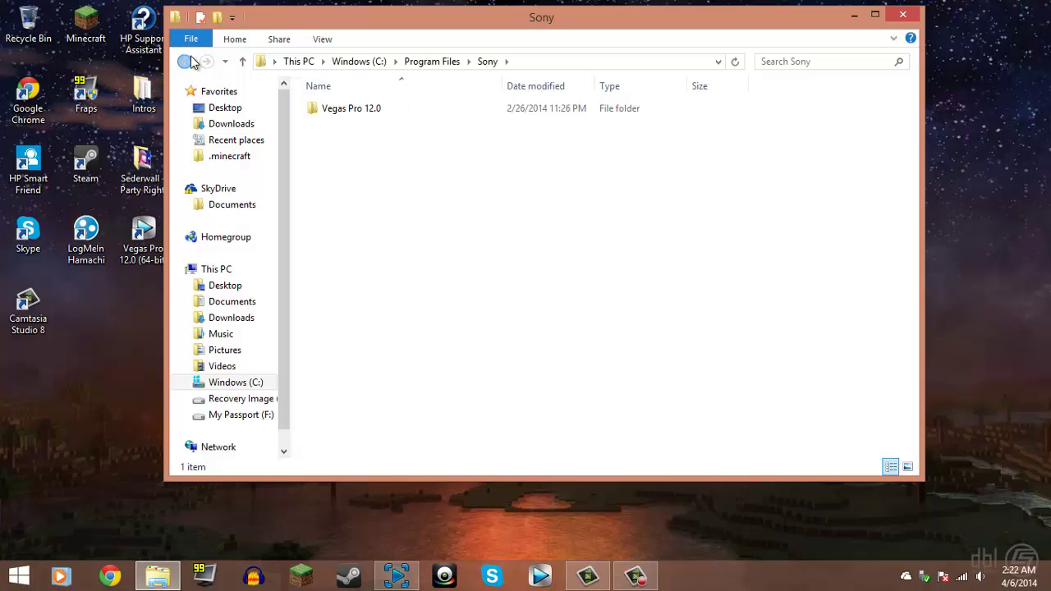
pyautogui.doubleClick(386, 110)
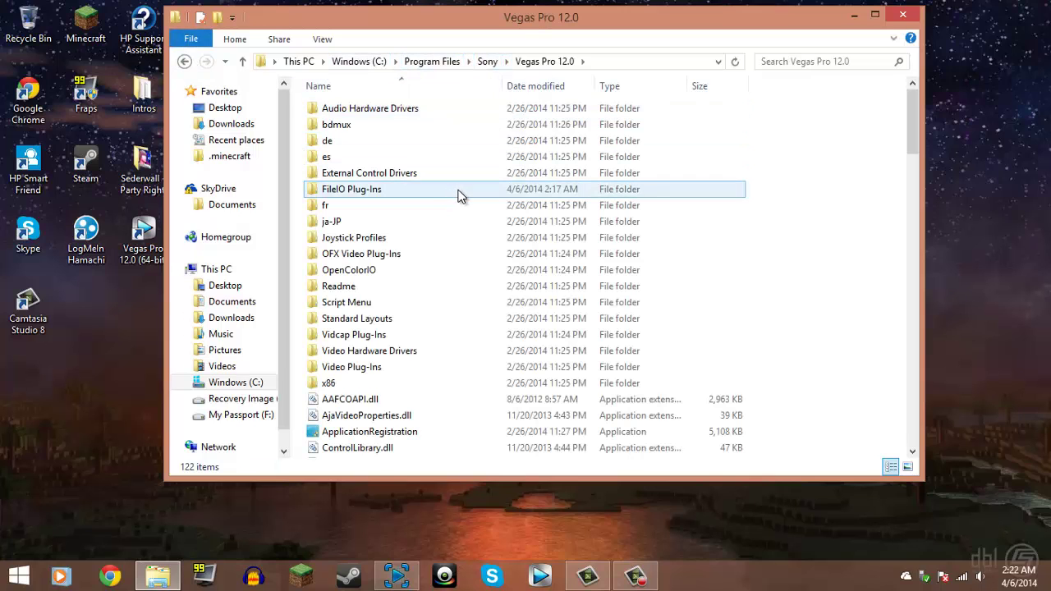
pyautogui.moveTo(460, 196)
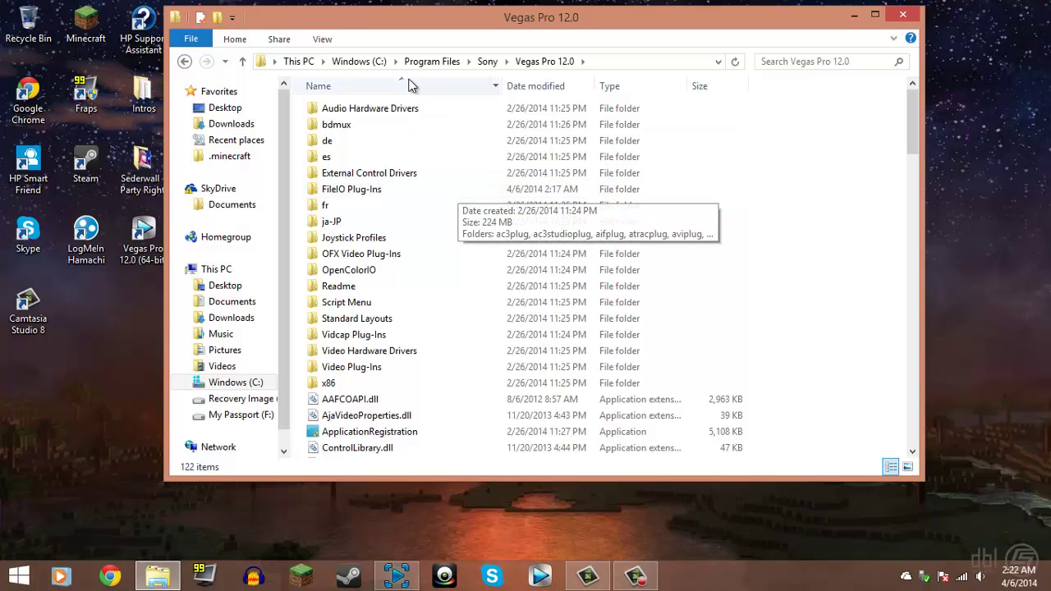
pyautogui.click(437, 174)
pyautogui.moveTo(438, 175)
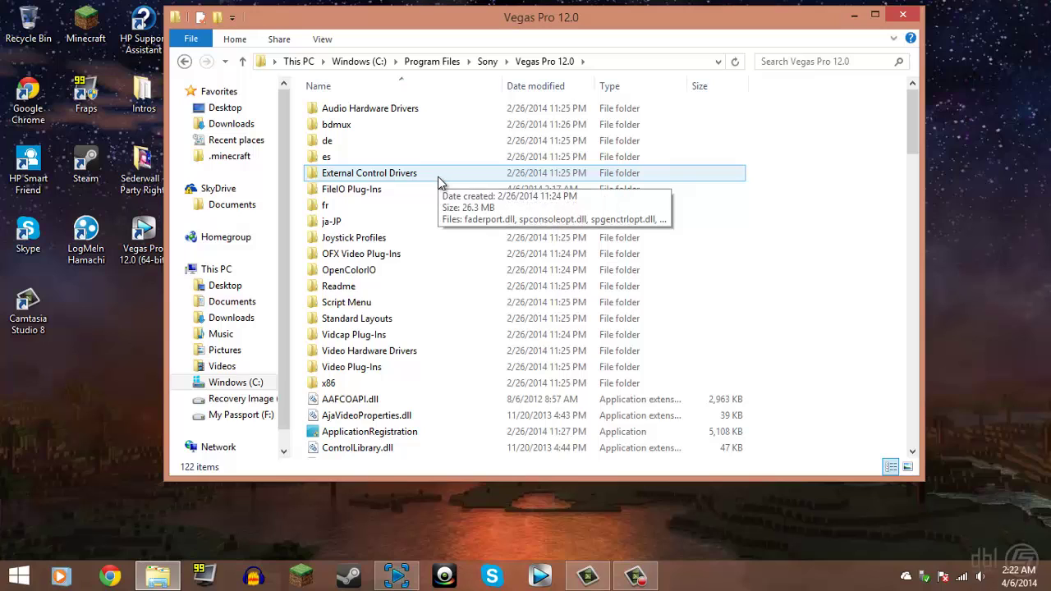
pyautogui.doubleClick(427, 194)
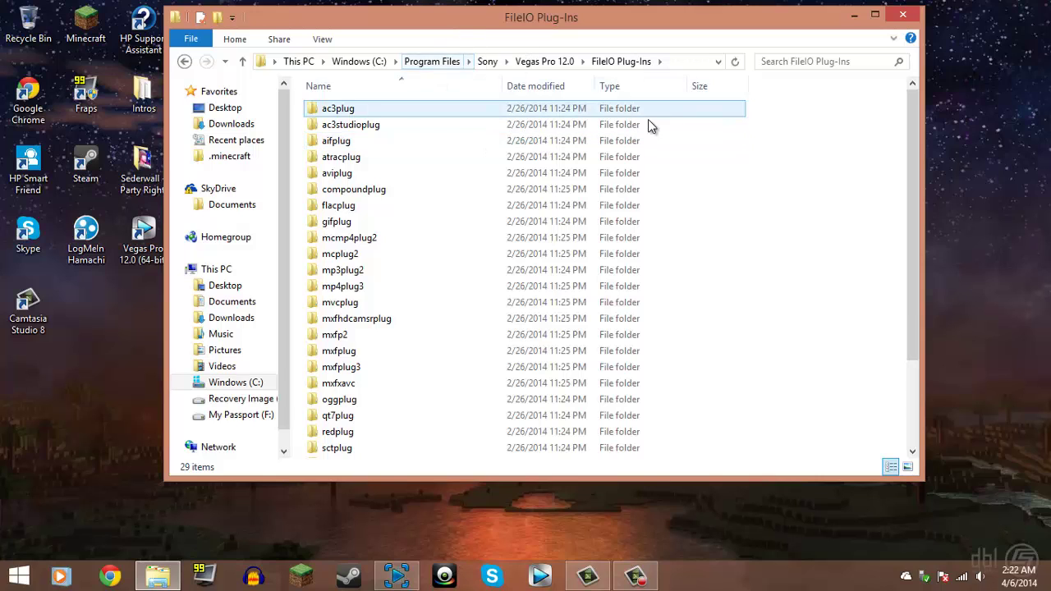
# Step: Rename the compoundplug folder to compoundplug-trash and close the Explorer window
pyautogui.rightClick(393, 196)
pyautogui.click(375, 194)
pyautogui.rightClick(375, 192)
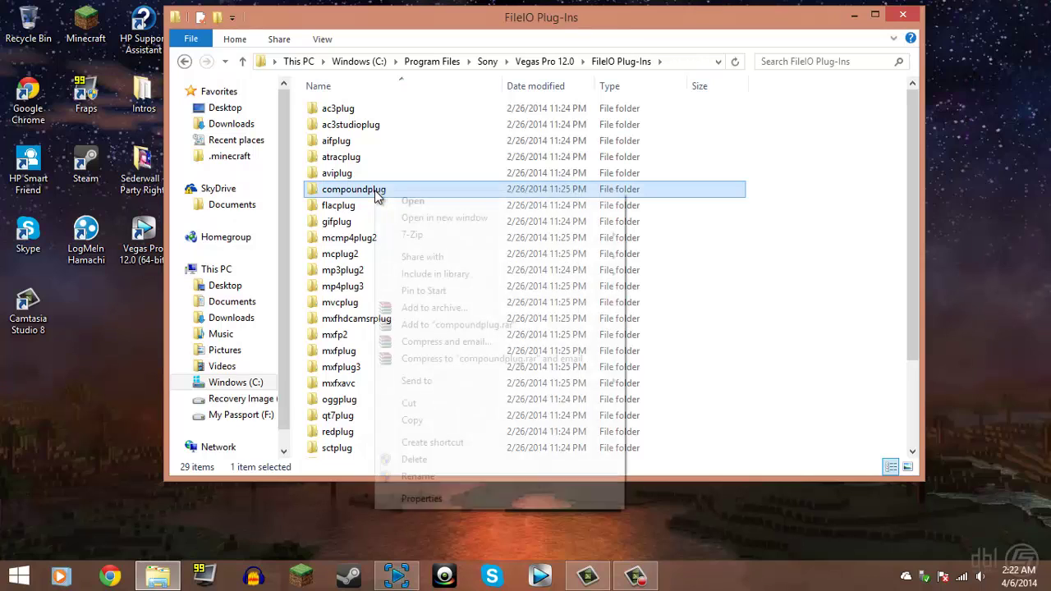
pyautogui.click(429, 478)
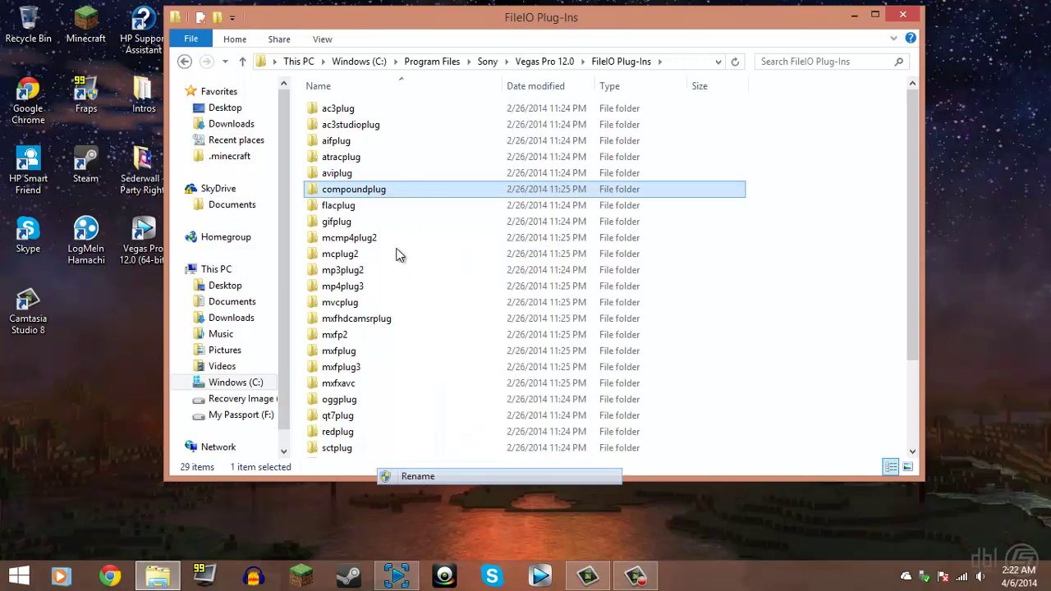
pyautogui.click(410, 189)
pyautogui.write('-trash')
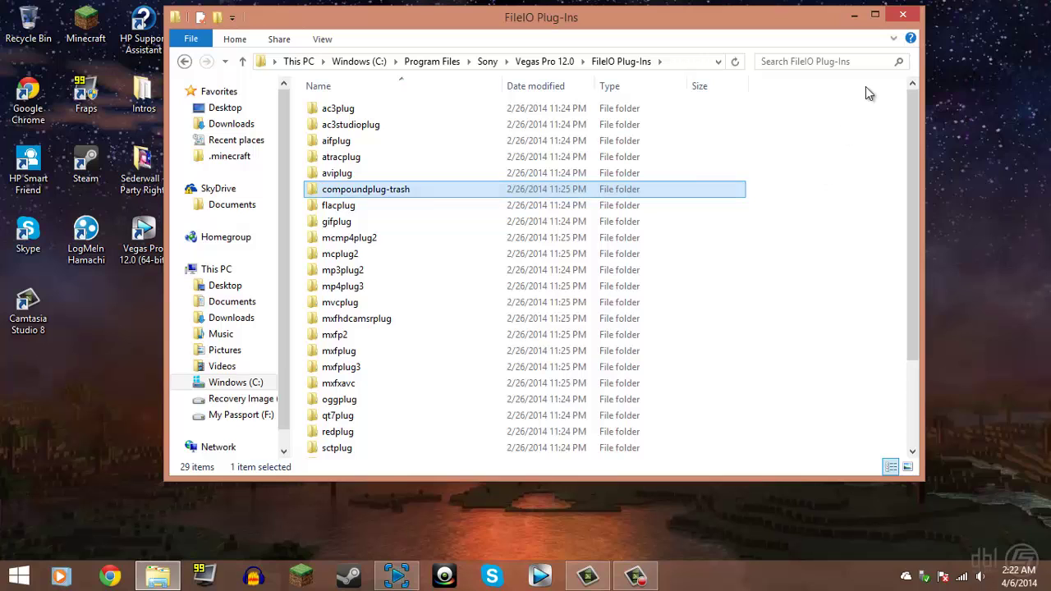
pyautogui.click(903, 17)
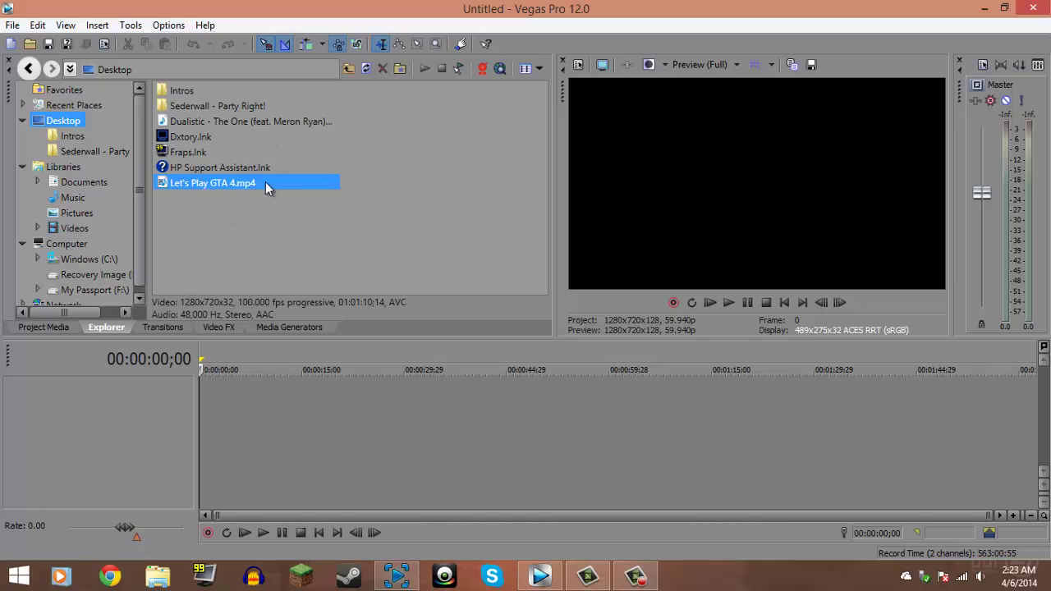
# Step: Place Let's Play GTA 4.mp4 on the timeline, preview around 26–31 minutes, and open Project Properties
pyautogui.moveTo(254, 183)
pyautogui.mouseDown()
pyautogui.moveTo(296, 190)
pyautogui.moveTo(341, 442)
pyautogui.mouseUp()
pyautogui.moveTo(201, 480); pyautogui.dragTo(237, 475)
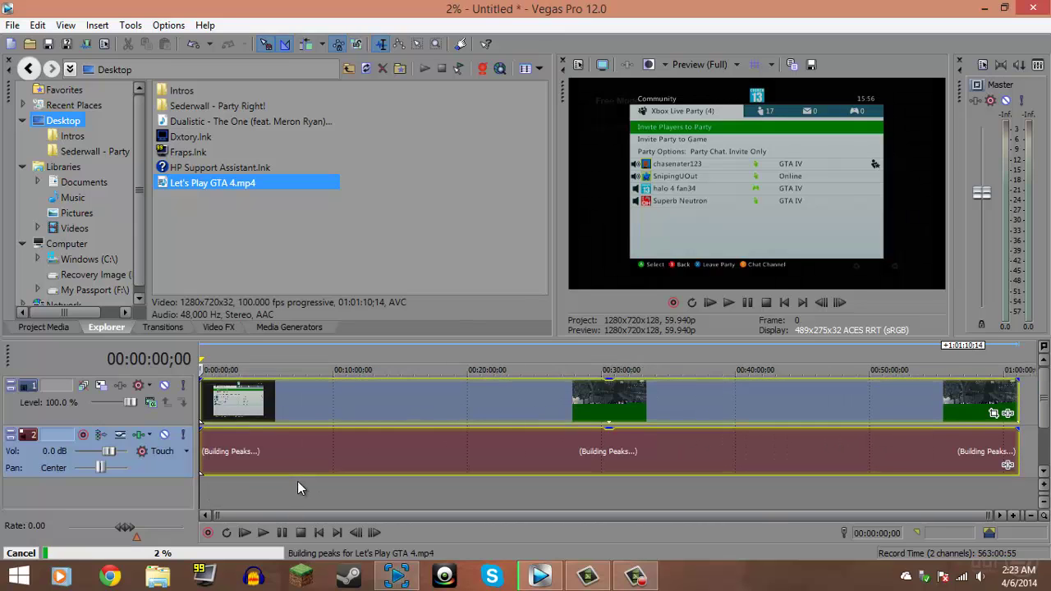
pyautogui.click(576, 475)
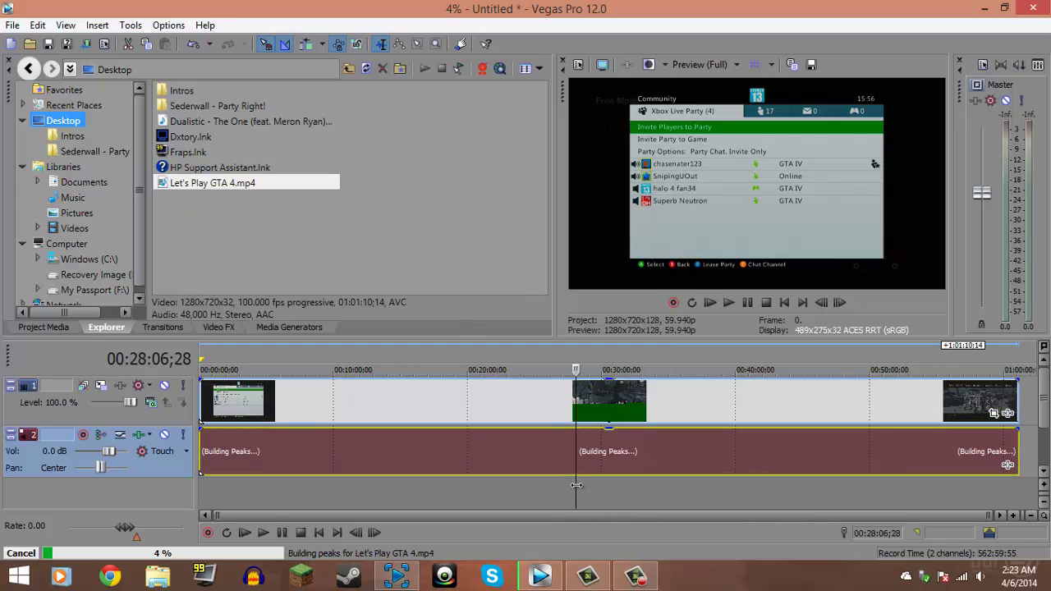
pyautogui.click(574, 487)
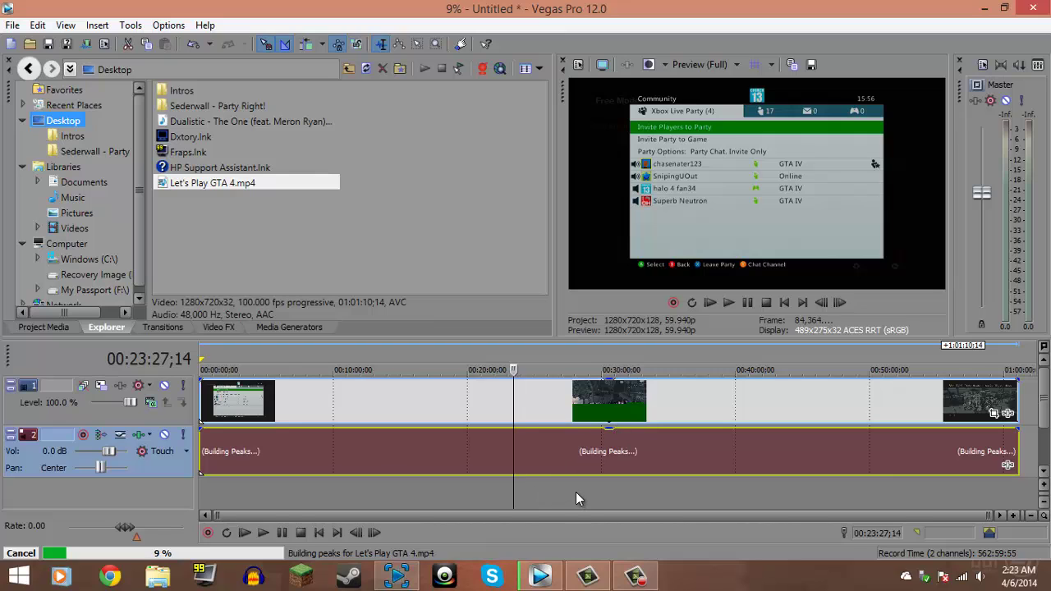
pyautogui.click(549, 496)
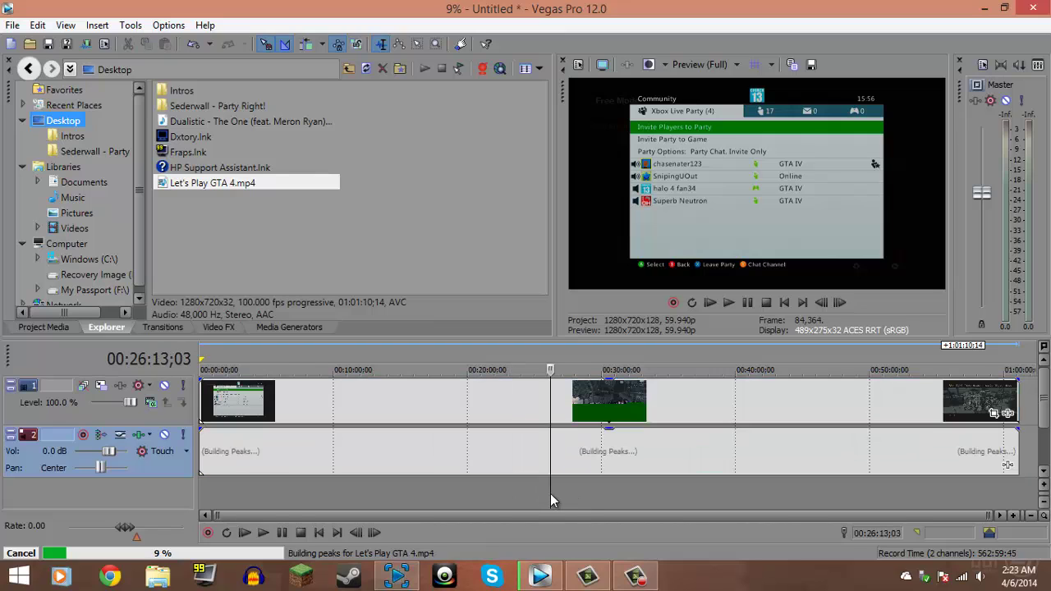
pyautogui.click(623, 465)
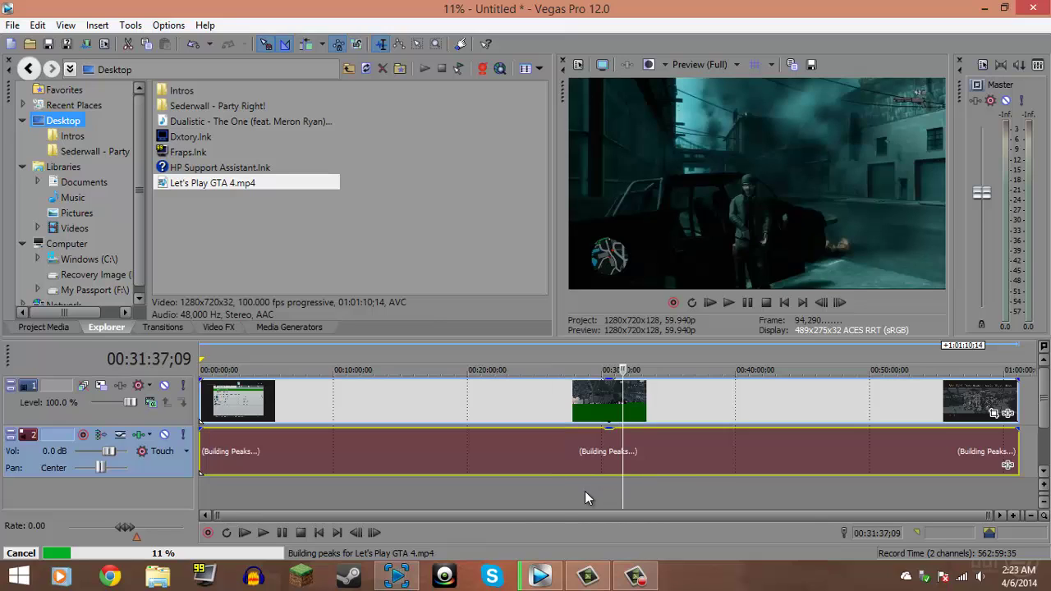
pyautogui.click(567, 494)
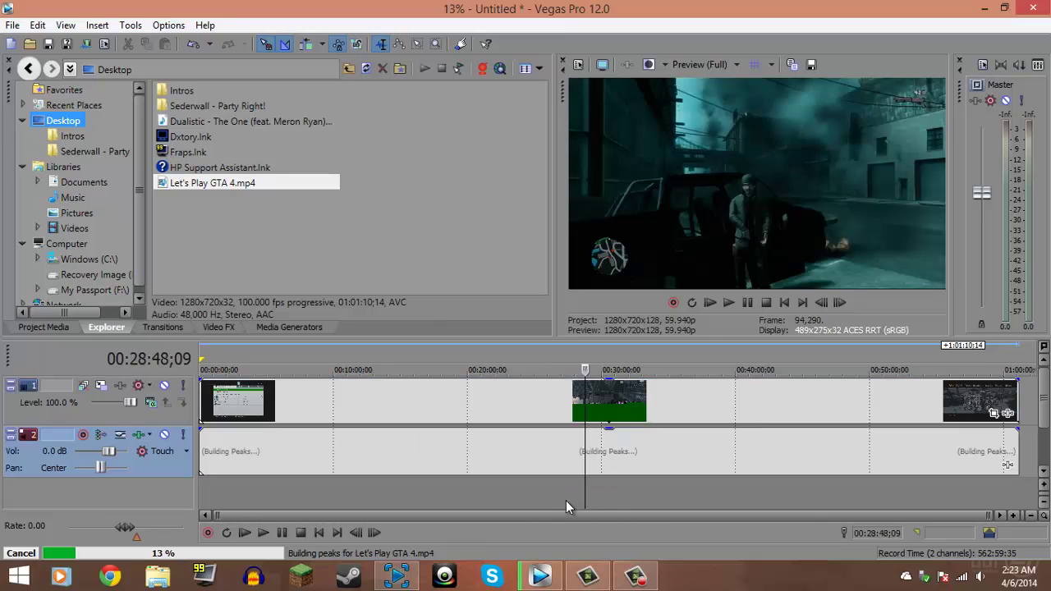
pyautogui.click(784, 303)
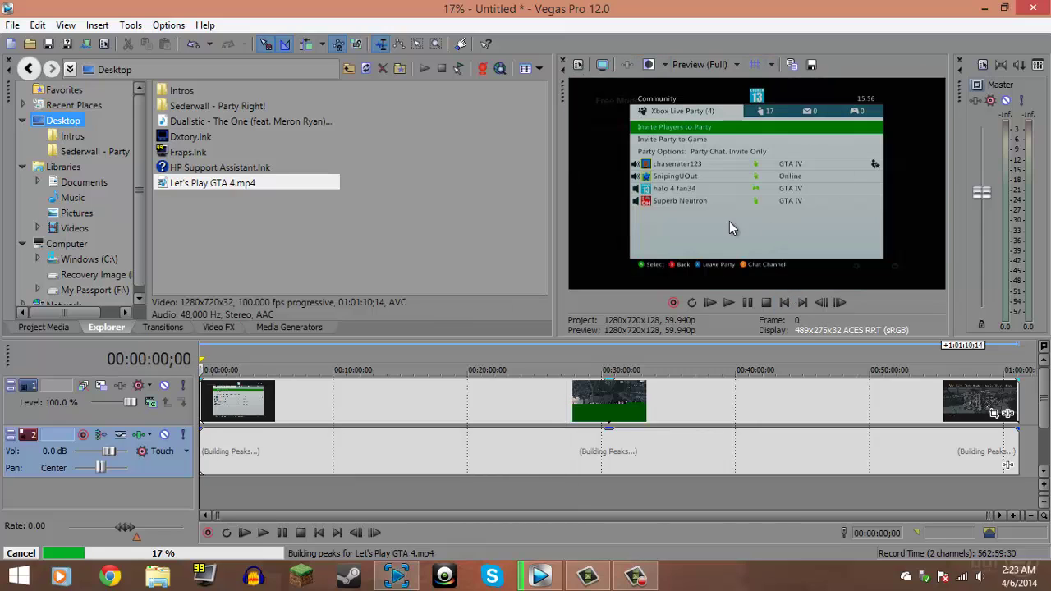
pyautogui.click(578, 65)
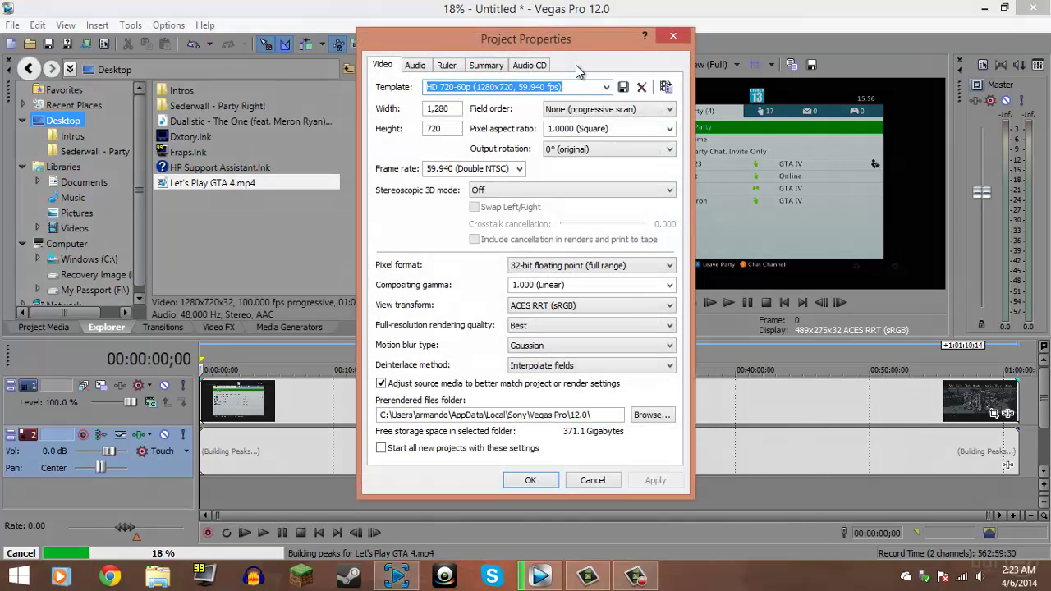
# Step: Match the project video settings to Let's Play GTA 4 from the Desktop
pyautogui.click(666, 88)
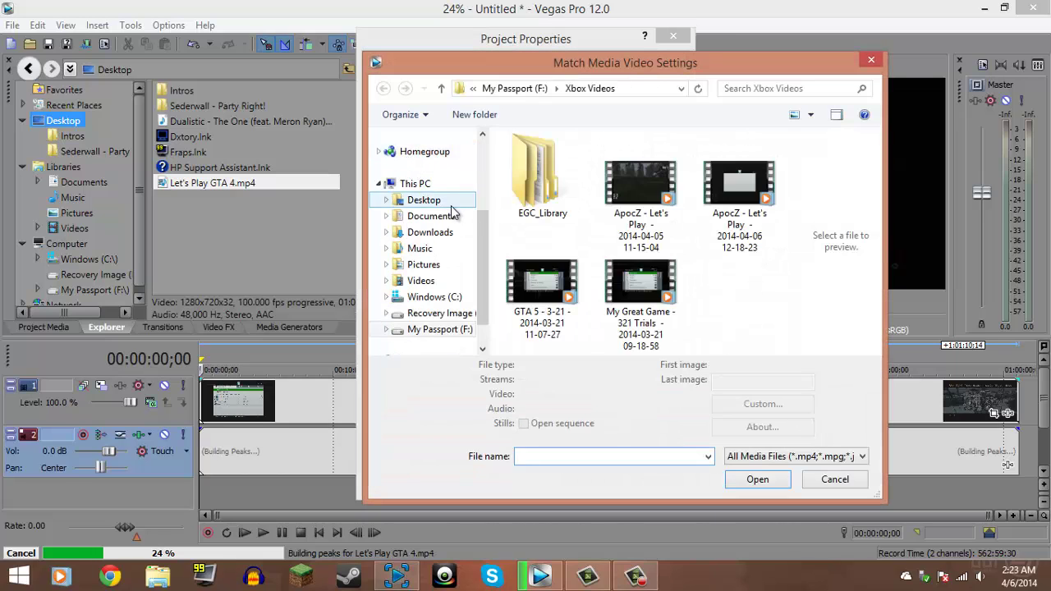
pyautogui.moveTo(485, 211); pyautogui.dragTo(487, 168)
pyautogui.click(432, 139)
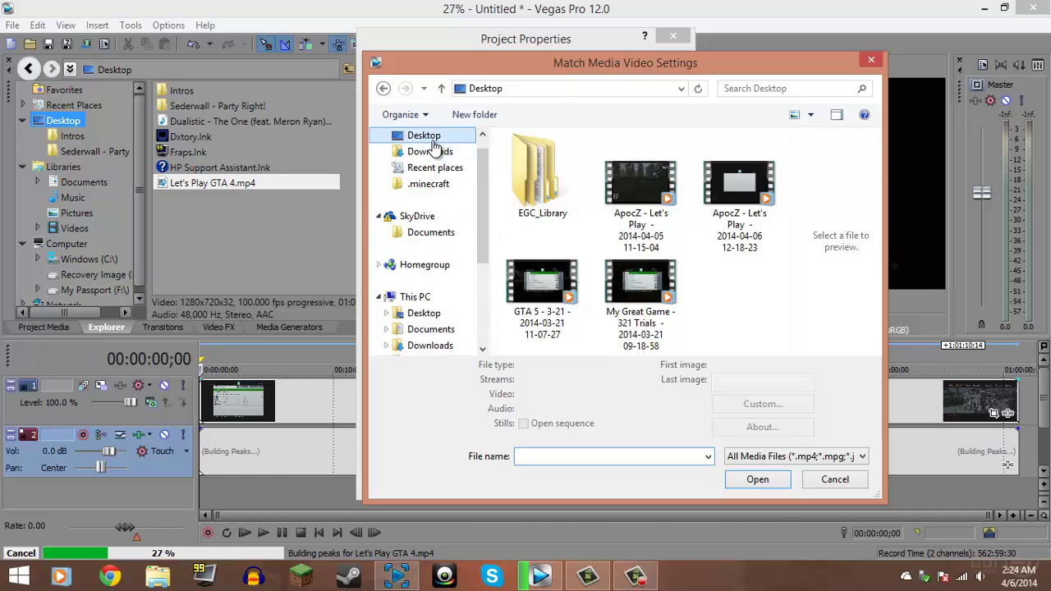
pyautogui.moveTo(791, 248); pyautogui.dragTo(794, 333)
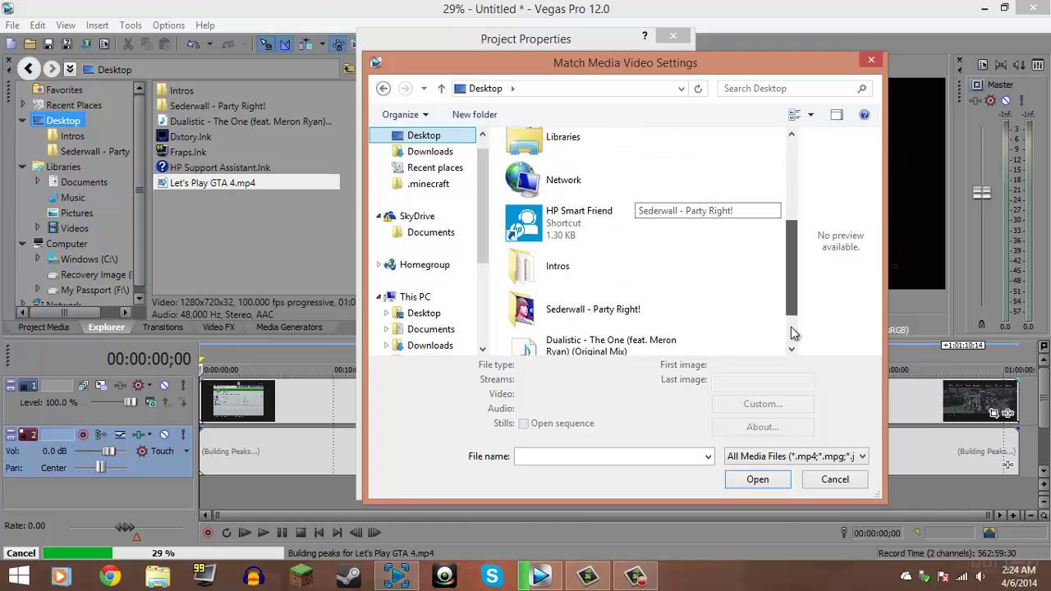
pyautogui.scroll(-2, 794, 332)
pyautogui.click(616, 341)
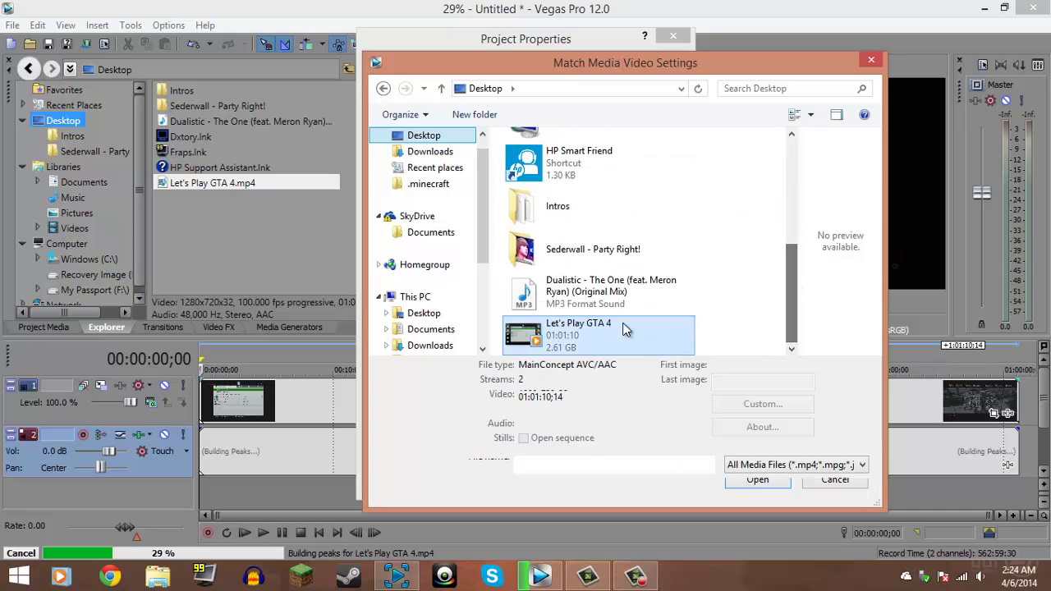
pyautogui.click(769, 484)
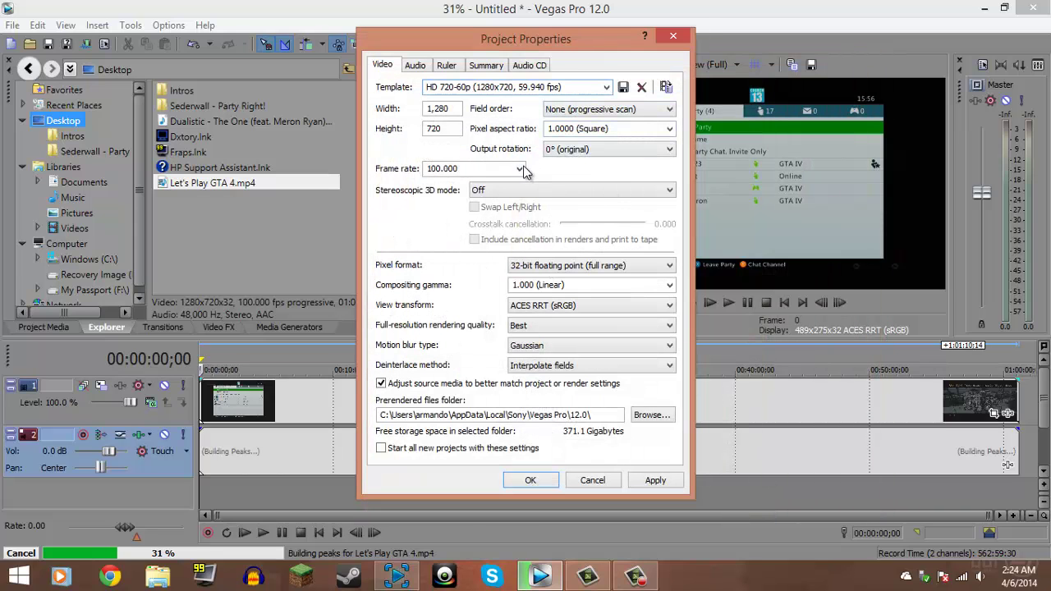
# Step: Keep frame rate at 59.940, turn view transform Off, and apply the project properties
pyautogui.click(519, 168)
pyautogui.click(501, 274)
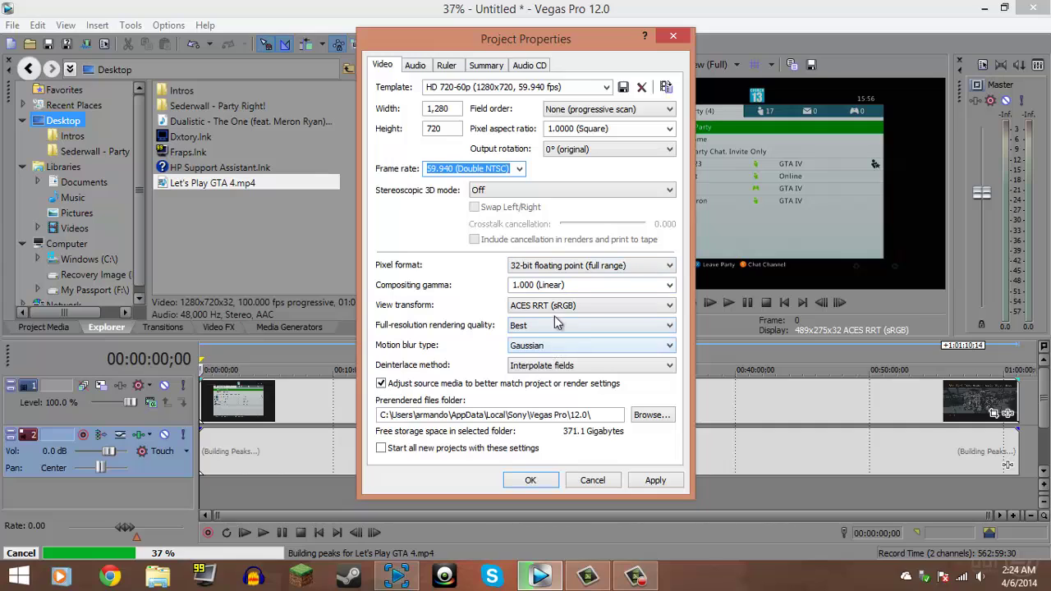
pyautogui.click(562, 306)
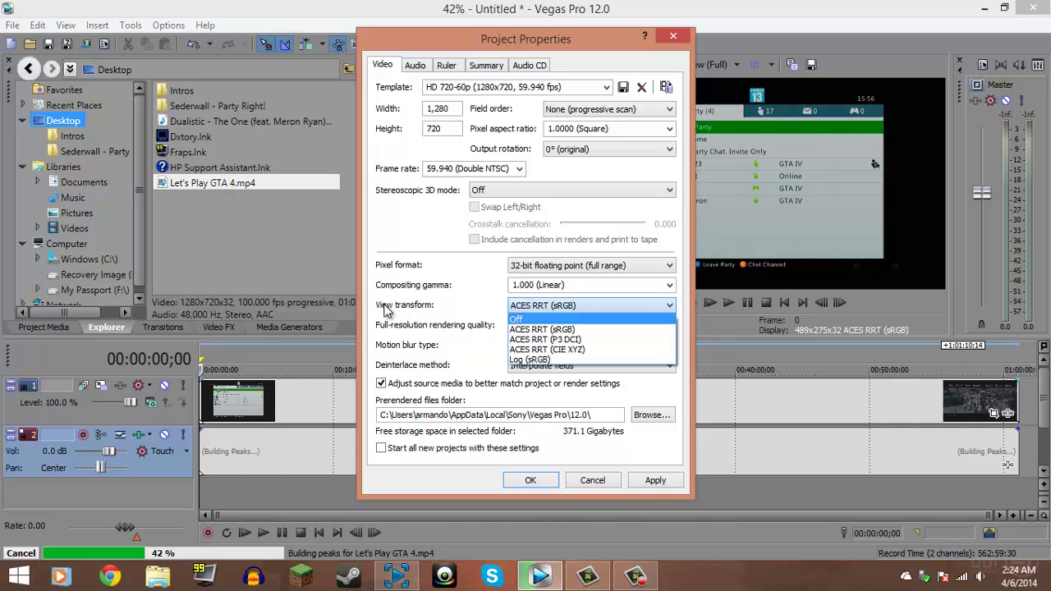
pyautogui.click(546, 319)
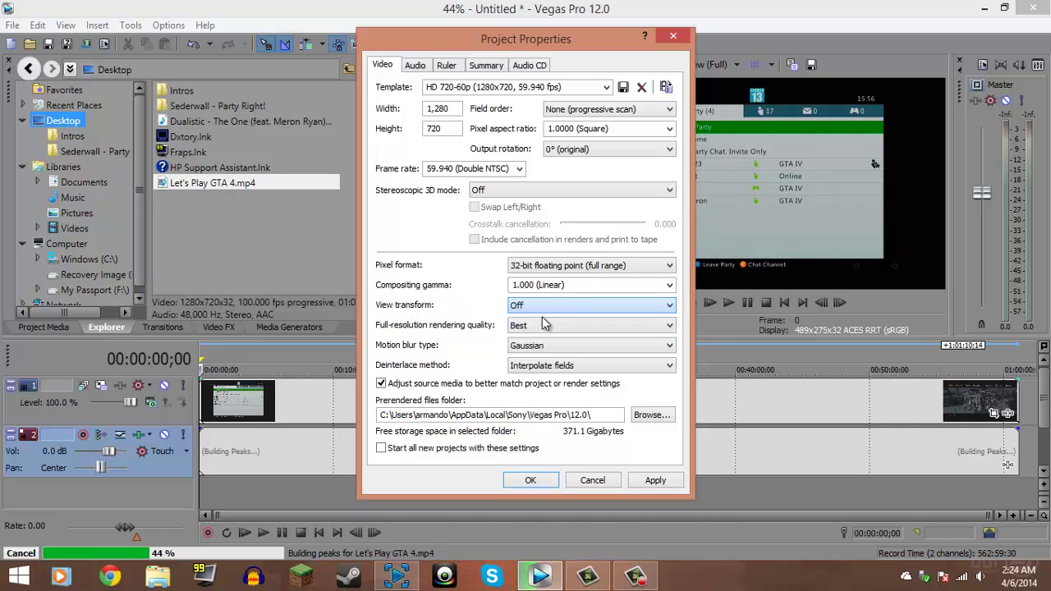
pyautogui.click(655, 481)
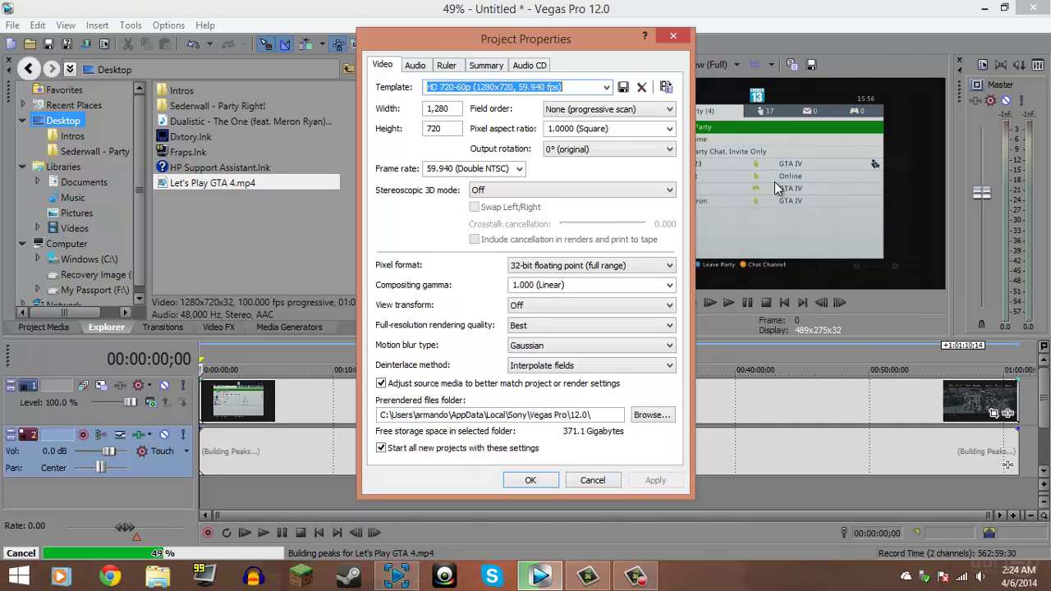
pyautogui.click(534, 479)
pyautogui.click(554, 494)
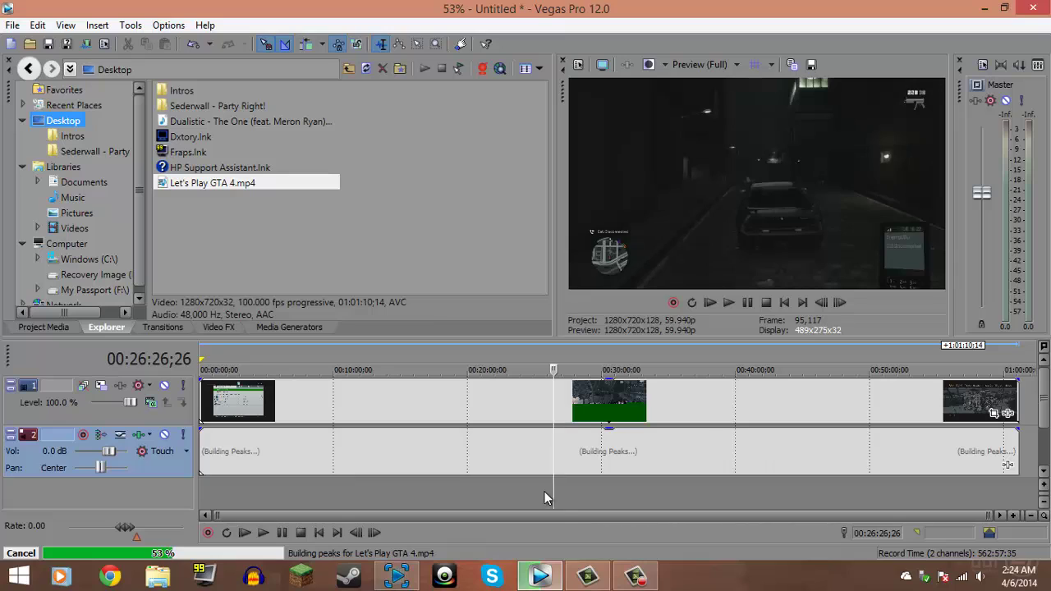
# Step: Scrub the timeline to about 10, 54 and 22 minutes while peaks build, then return to the start
pyautogui.click(785, 304)
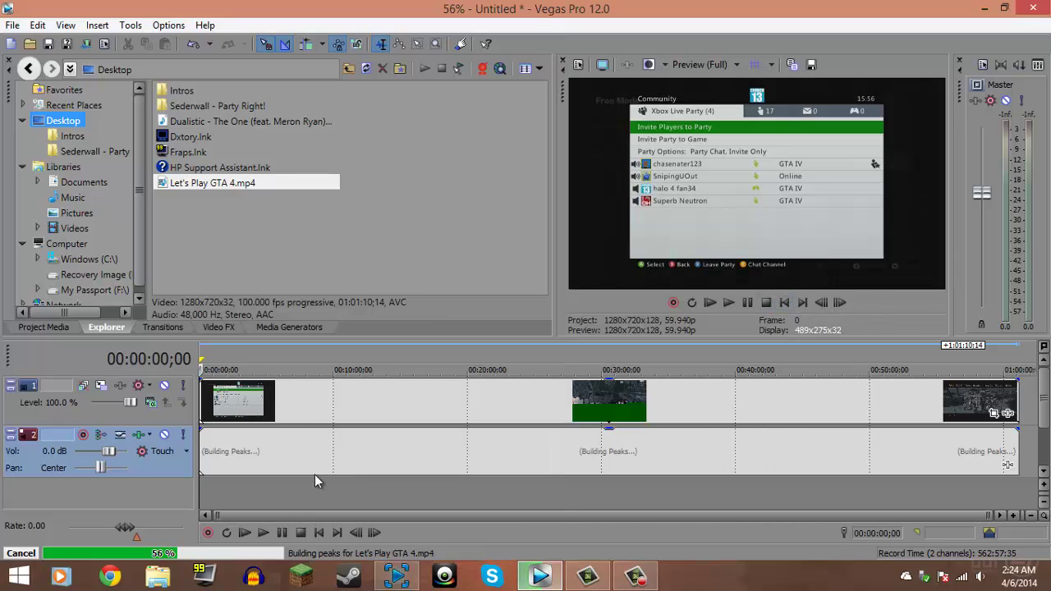
pyautogui.click(339, 491)
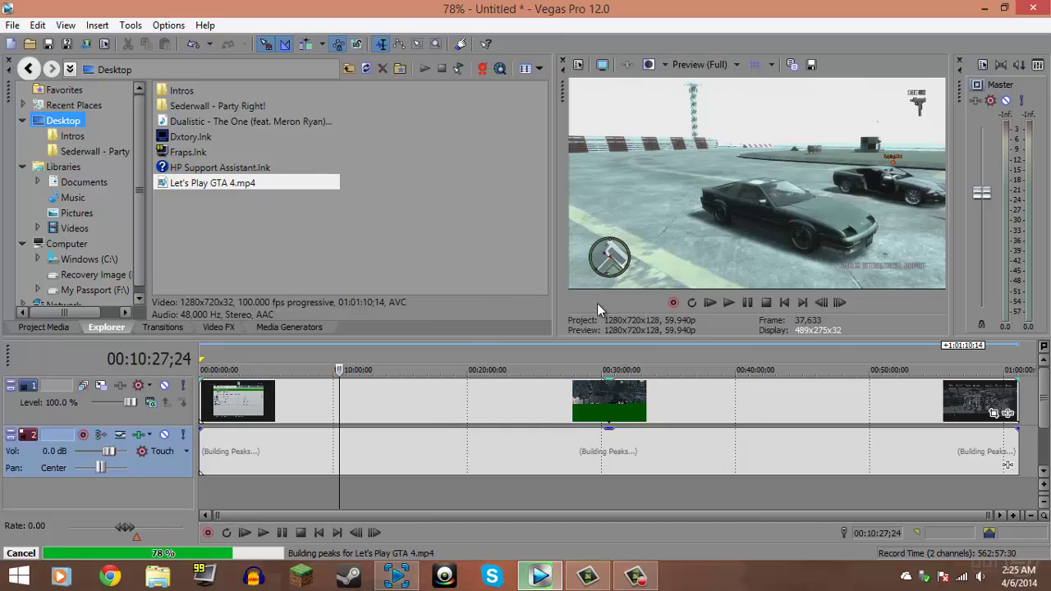
pyautogui.click(926, 501)
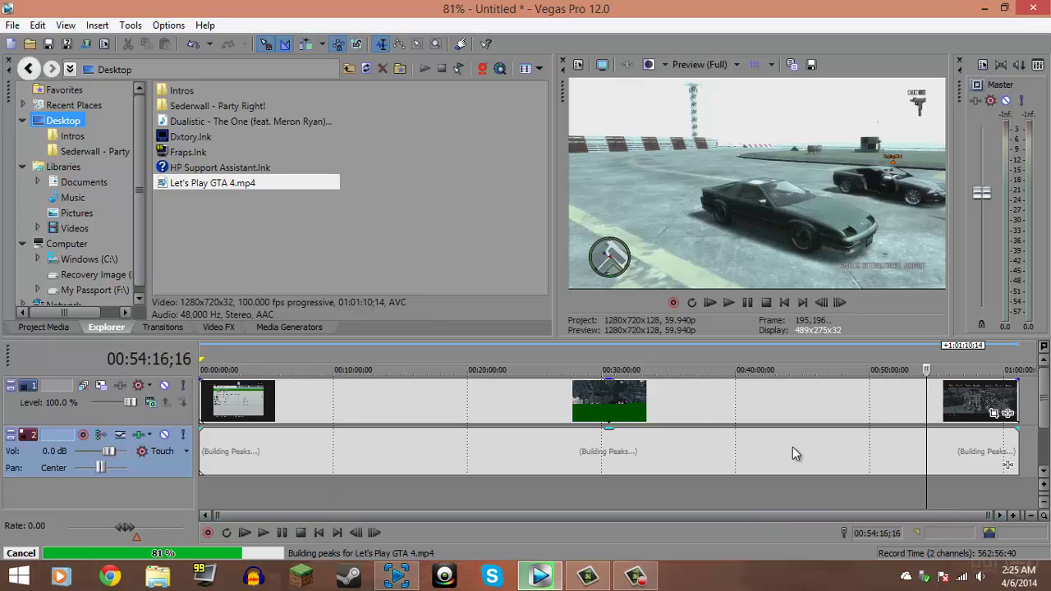
pyautogui.click(764, 304)
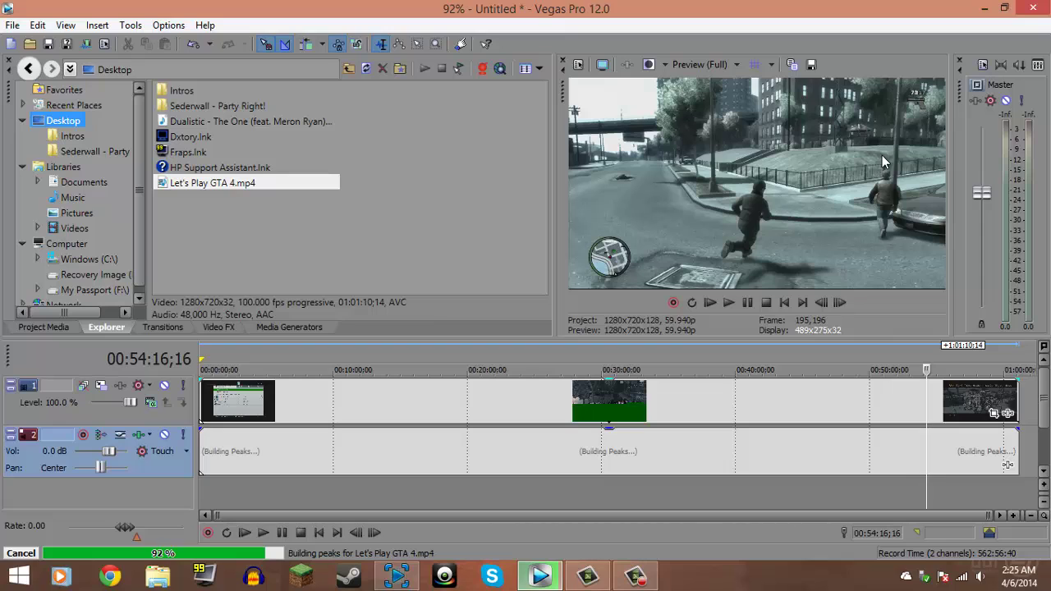
pyautogui.click(504, 509)
pyautogui.click(783, 303)
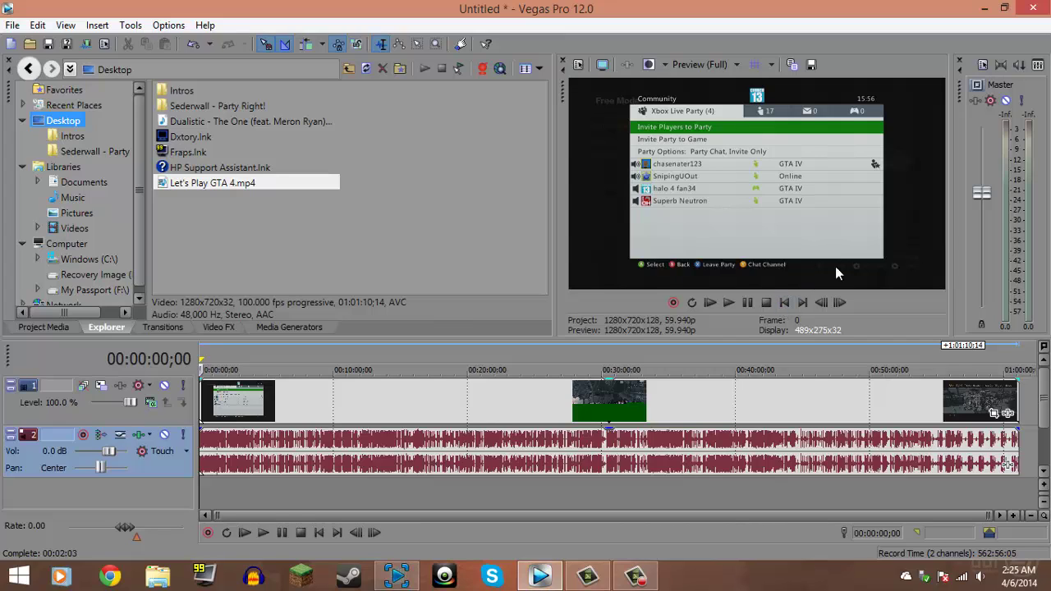
# Step: Close Vegas Pro without saving the project and bring Game Capture HD back to the front
pyautogui.click(1034, 7)
pyautogui.click(537, 252)
pyautogui.click(396, 576)
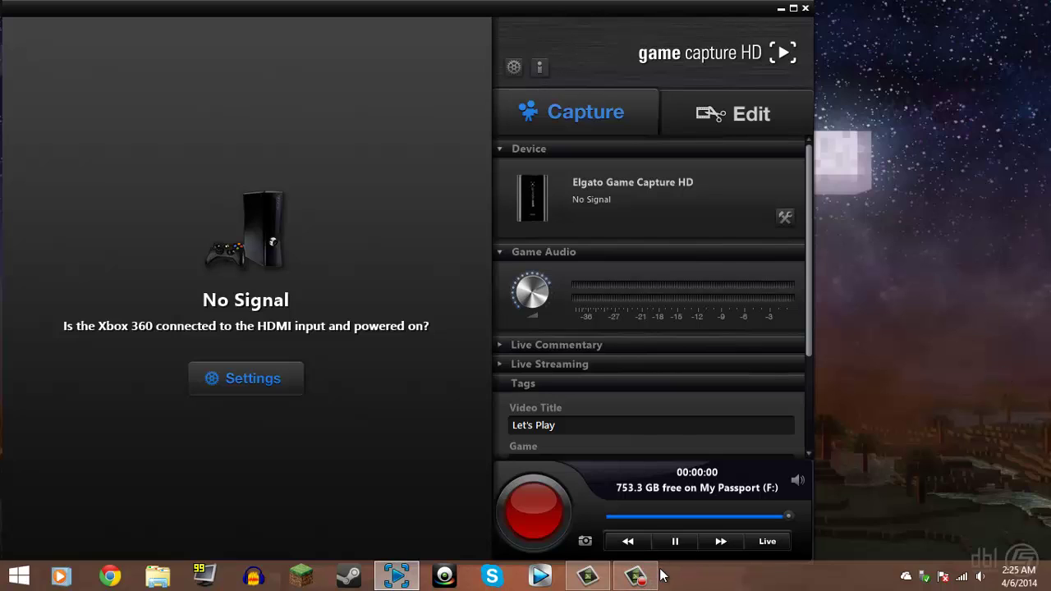
# Step: Bring up the Game Capture HD taskbar preview, with the Capture panel still showing No Signal
pyautogui.moveTo(639, 576)
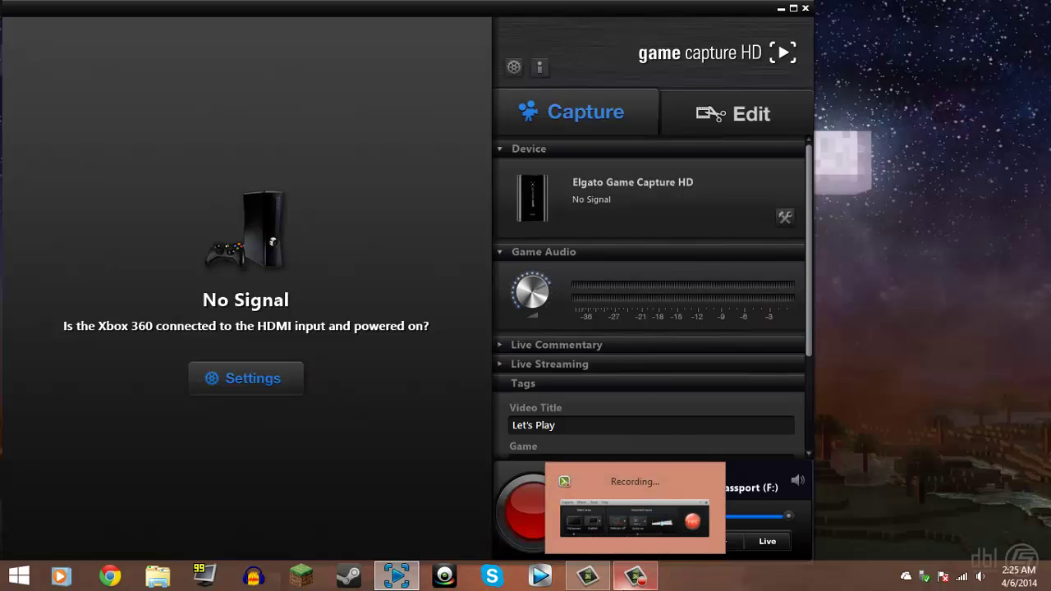